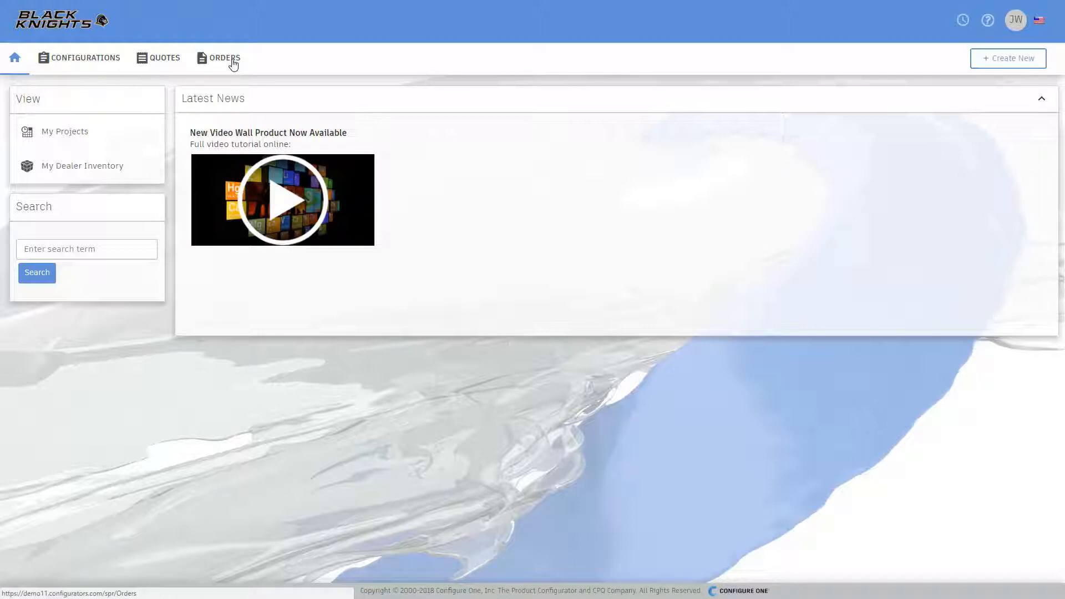
{"action": "left_click", "coordinate": [991, 65]}
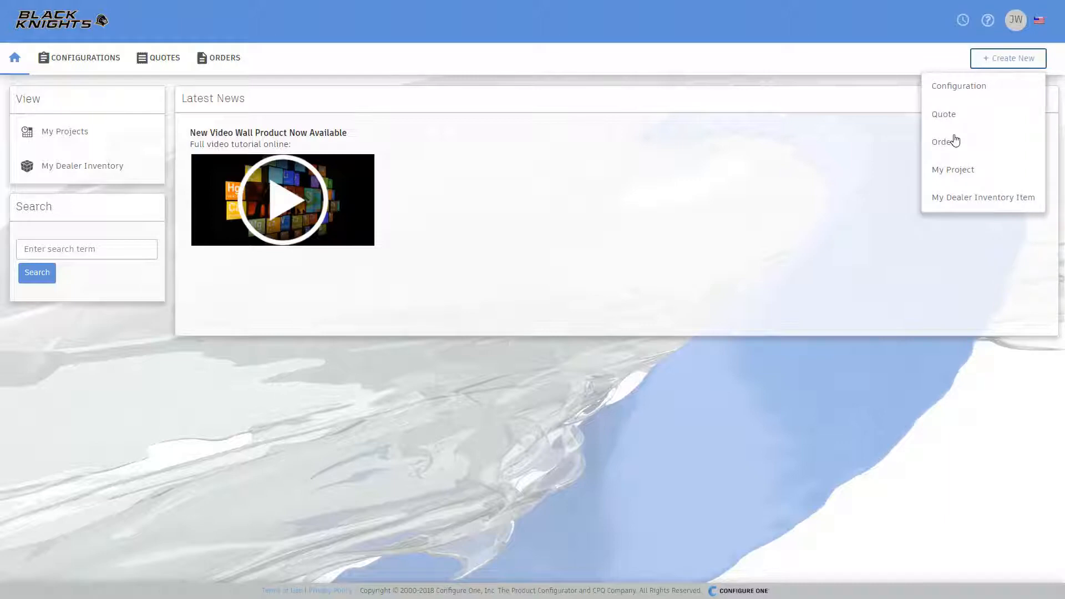
{"action": "left_click", "coordinate": [943, 117]}
{"action": "left_click", "coordinate": [428, 265]}
{"action": "type", "text": "New Truck for CMI"}
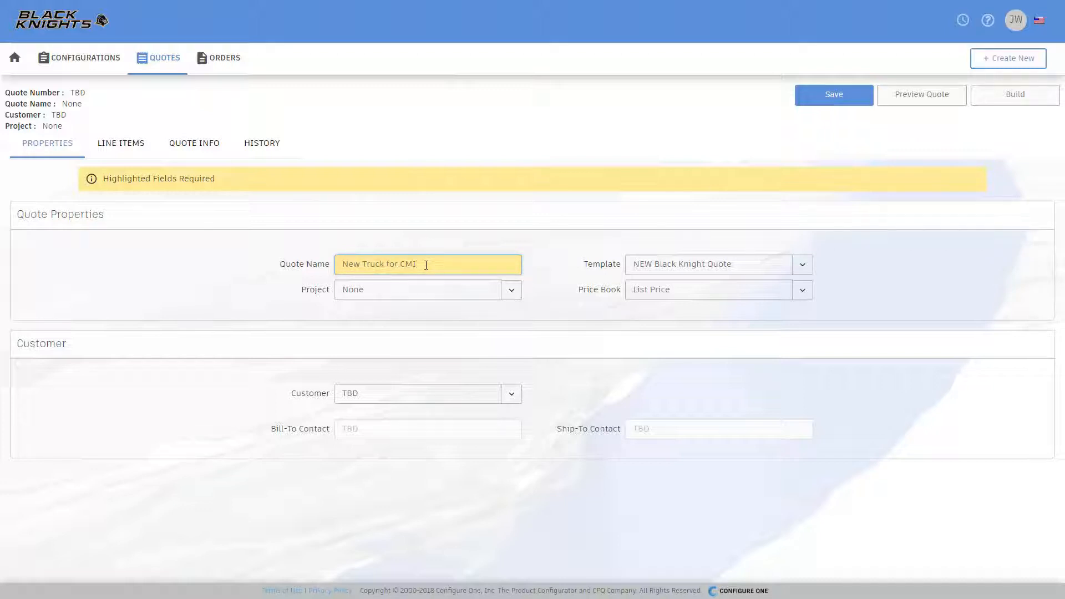
{"action": "left_click", "coordinate": [381, 394]}
{"action": "type", "text": "cmi"}
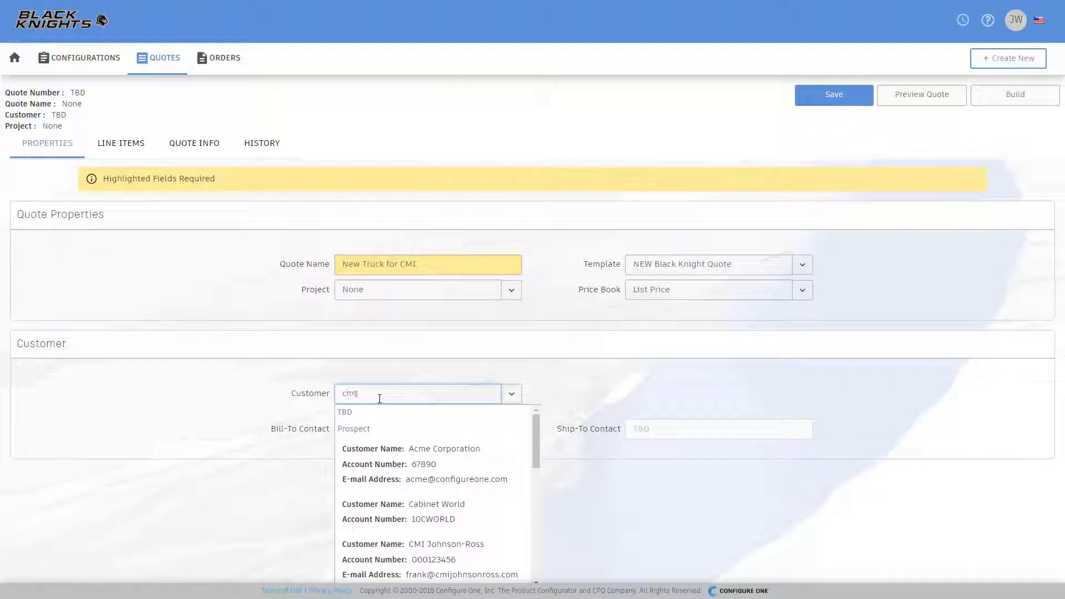
{"action": "left_click", "coordinate": [408, 462]}
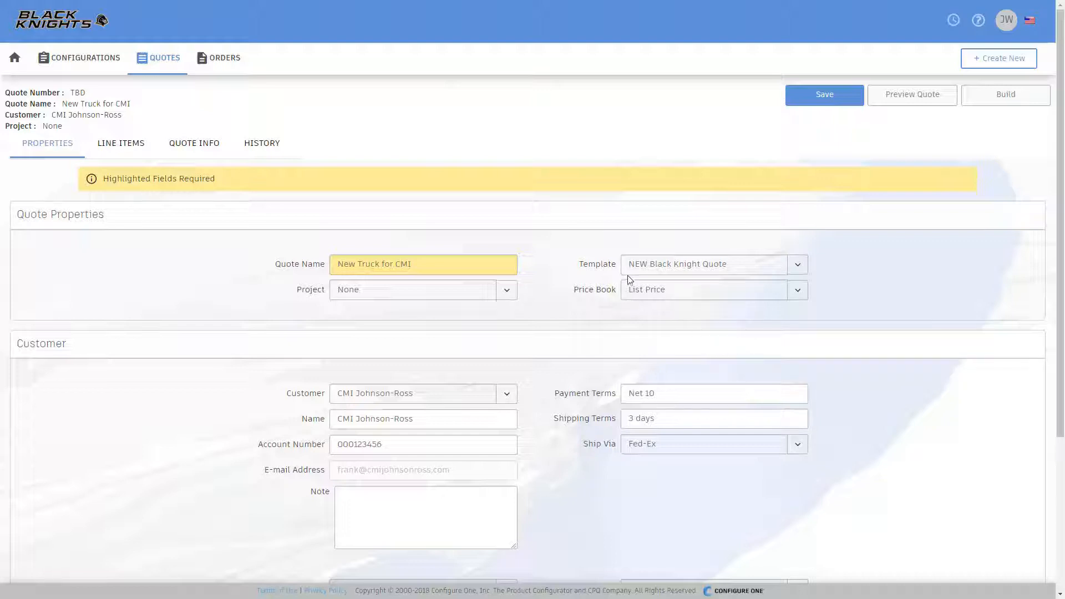
Add a Configuration line item to the quote and start a new truck body configuration for it
{"action": "left_click", "coordinate": [125, 144]}
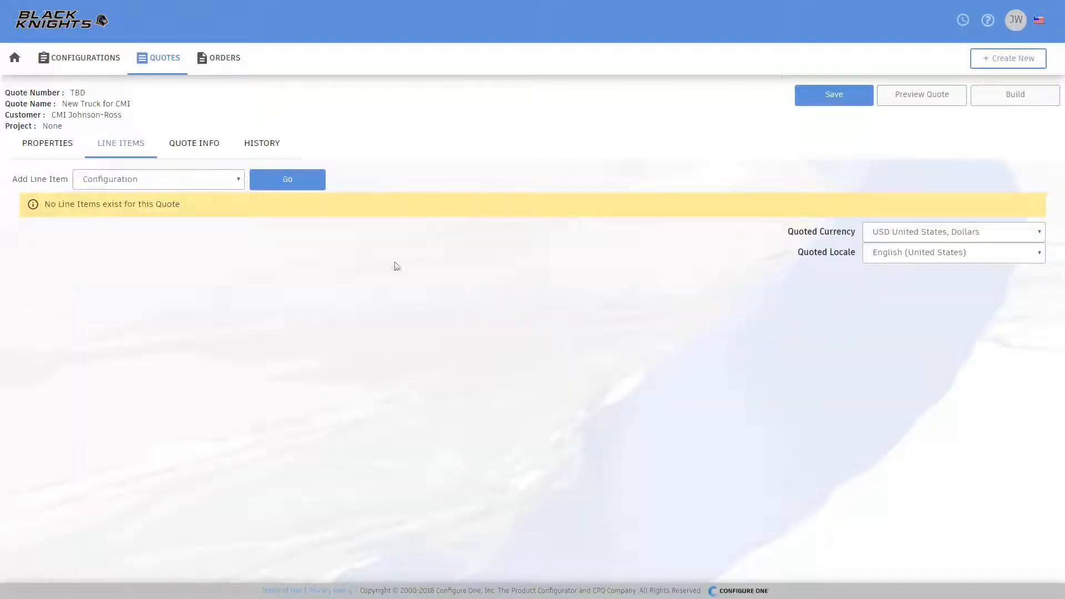
{"action": "left_click", "coordinate": [238, 181]}
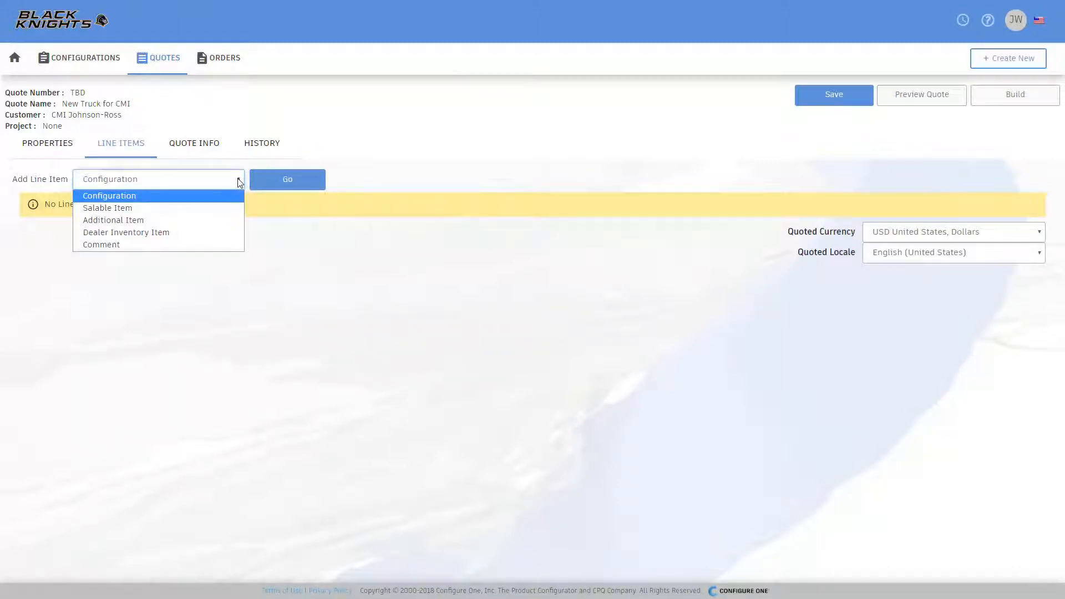
{"action": "left_click", "coordinate": [364, 181]}
{"action": "left_click", "coordinate": [304, 181]}
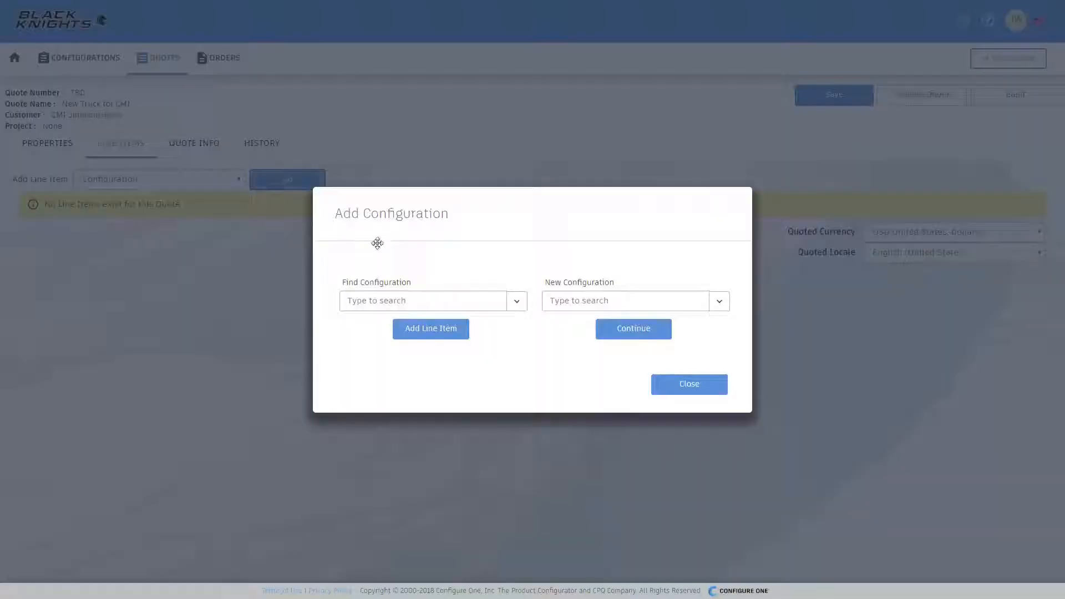
{"action": "left_click", "coordinate": [585, 300]}
{"action": "left_click", "coordinate": [601, 320]}
{"action": "left_click", "coordinate": [630, 330]}
Set the truck body application to General Service and the city of use to Illinois, Oak Brook
{"action": "scroll", "coordinate": [714, 413], "scroll_direction": "down", "scroll_amount": 3}
{"action": "scroll", "coordinate": [714, 413], "scroll_direction": "down", "scroll_amount": 2}
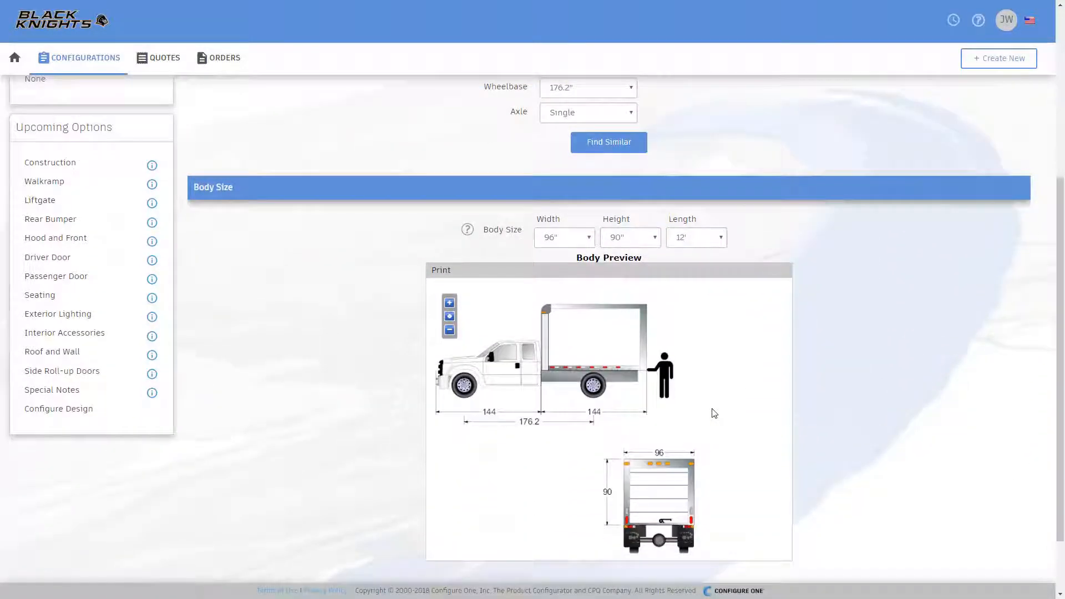
{"action": "scroll", "coordinate": [712, 408], "scroll_direction": "up", "scroll_amount": 5}
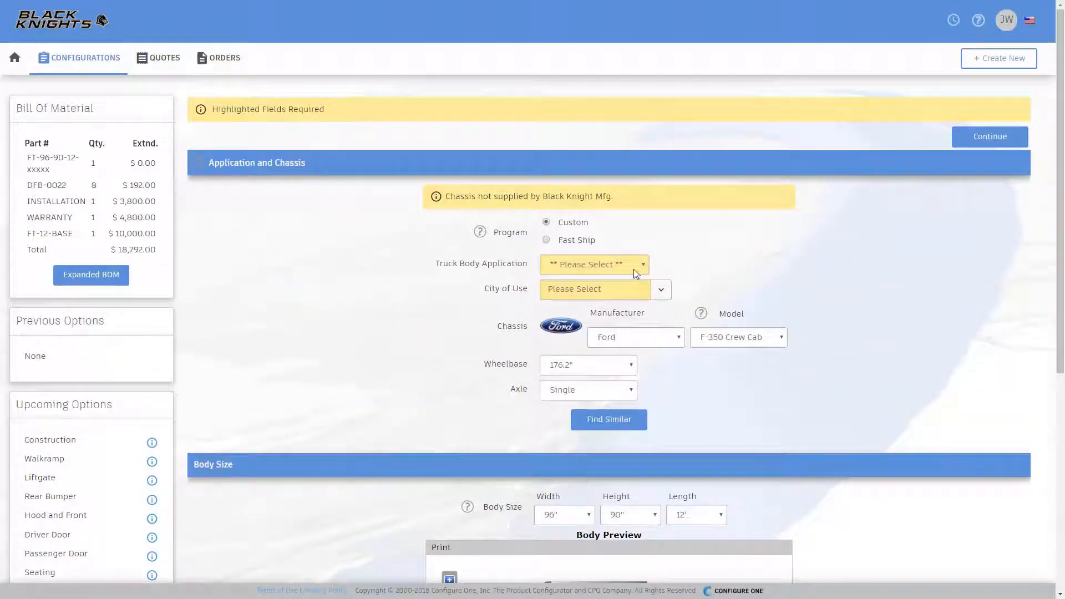
{"action": "left_click", "coordinate": [634, 269]}
{"action": "left_click", "coordinate": [632, 295]}
{"action": "left_click", "coordinate": [619, 289]}
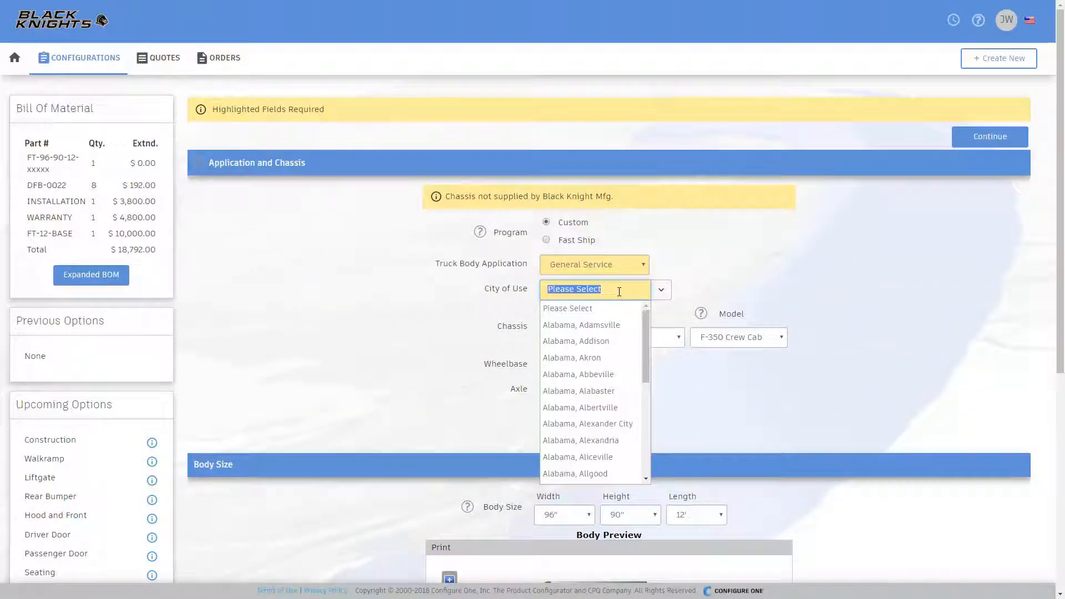
{"action": "type", "text": "oak brook"}
{"action": "left_click", "coordinate": [615, 308]}
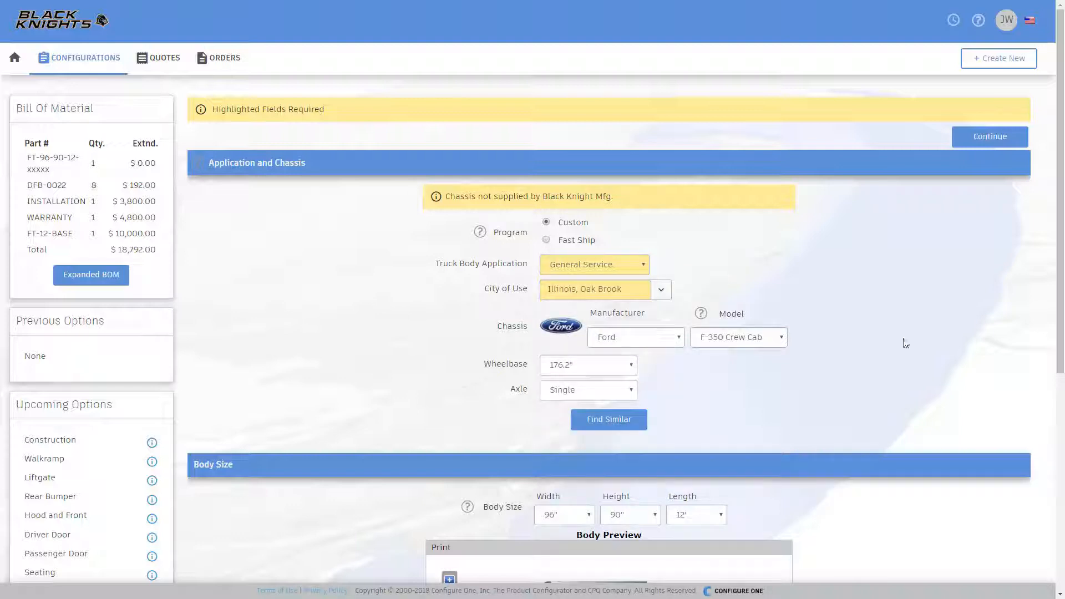
Set the chassis manufacturer to International and the model to DuraStar 4300 Crew Cab
{"action": "scroll", "coordinate": [934, 338], "scroll_direction": "down", "scroll_amount": 2}
{"action": "scroll", "coordinate": [933, 336], "scroll_direction": "down", "scroll_amount": 2}
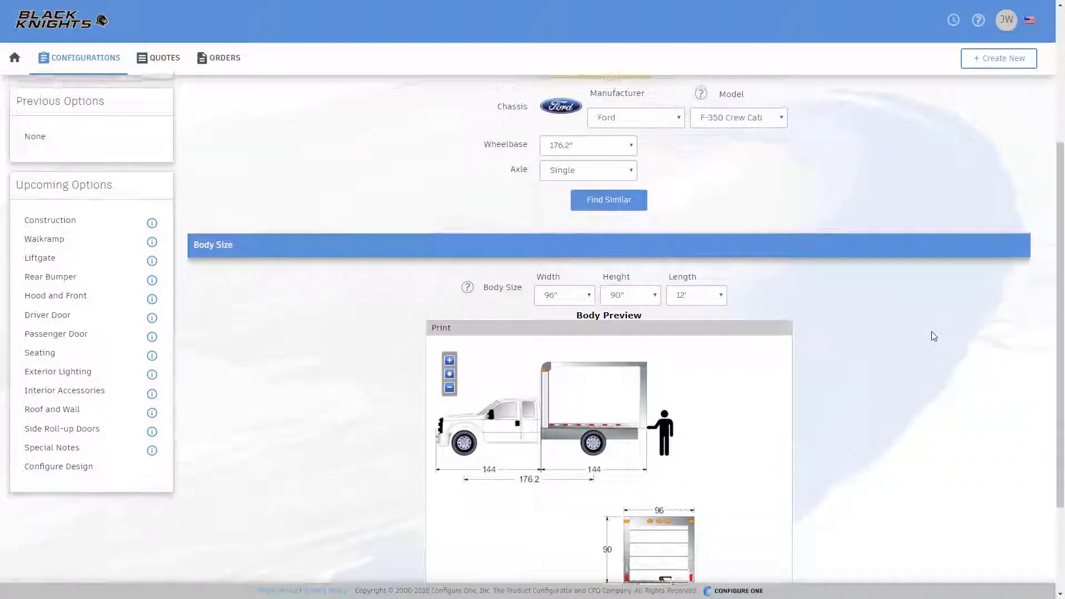
{"action": "left_click", "coordinate": [672, 118]}
{"action": "left_click", "coordinate": [671, 145]}
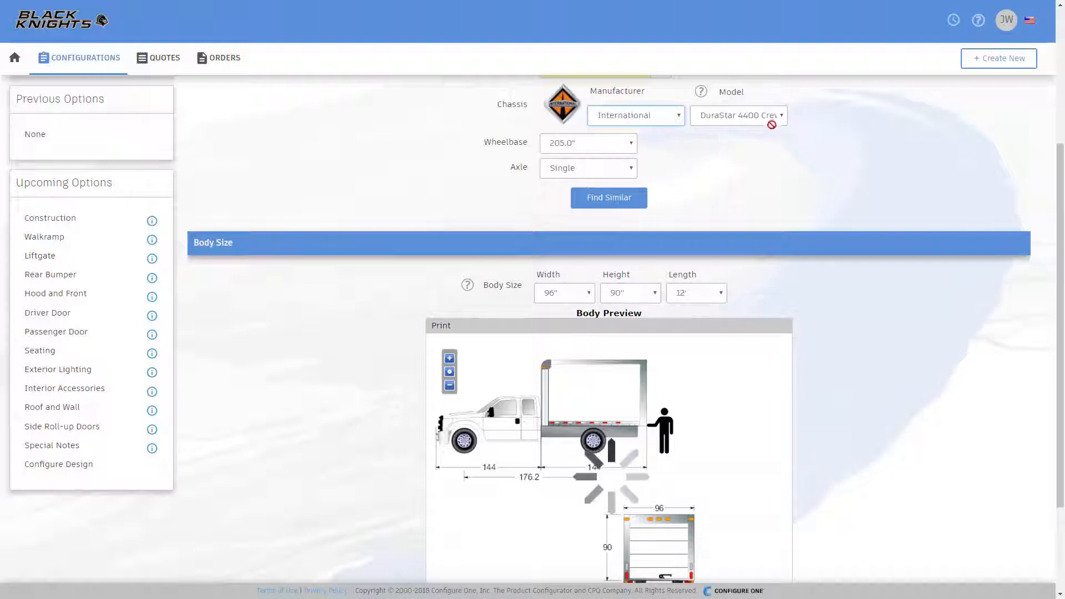
{"action": "left_click", "coordinate": [753, 122]}
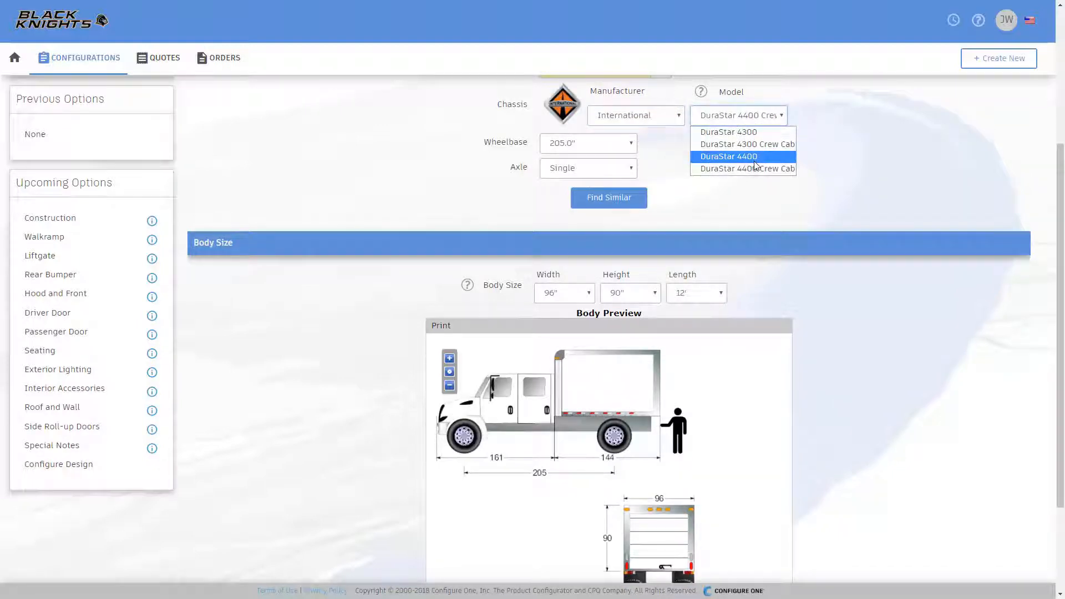
{"action": "left_click", "coordinate": [770, 145]}
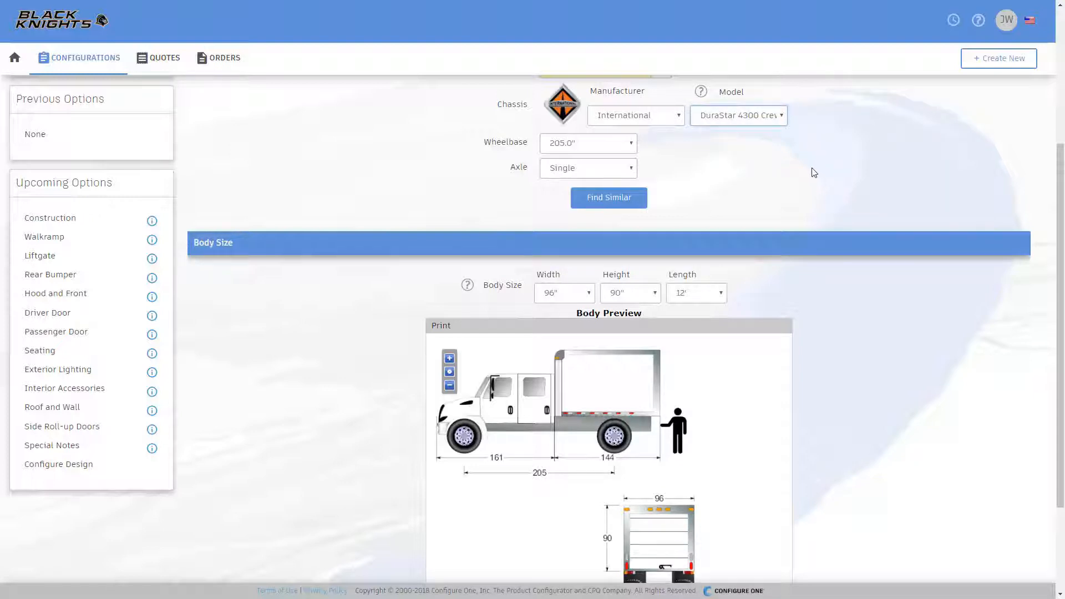
Set the body size to 102" wide, 96" high and 14' long
{"action": "scroll", "coordinate": [873, 228], "scroll_direction": "down", "scroll_amount": 2}
{"action": "left_click", "coordinate": [572, 183]}
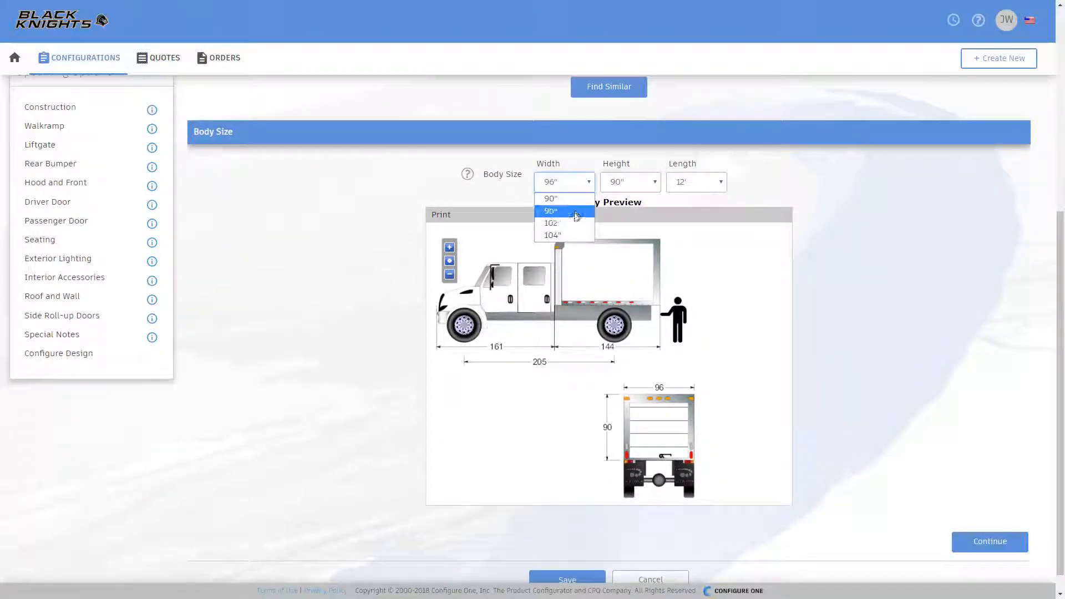
{"action": "left_click", "coordinate": [577, 223]}
{"action": "left_click", "coordinate": [641, 181]}
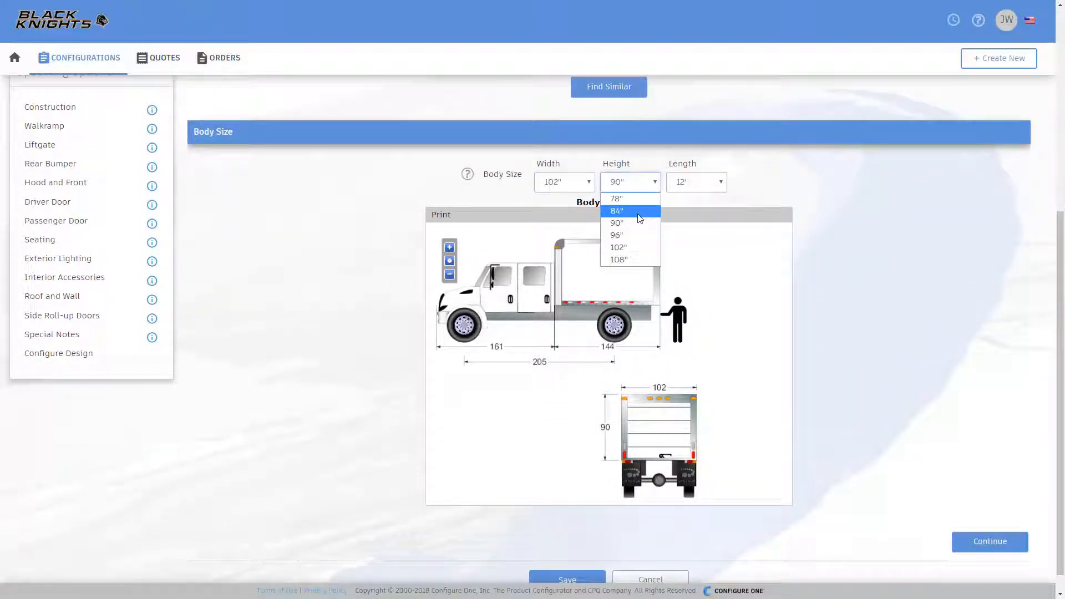
{"action": "left_click", "coordinate": [638, 235]}
{"action": "left_click", "coordinate": [696, 188]}
{"action": "left_click", "coordinate": [696, 212]}
Set the chassis wheelbase to 217.0" and the body width to 104"
{"action": "scroll", "coordinate": [598, 146], "scroll_direction": "up", "scroll_amount": 2}
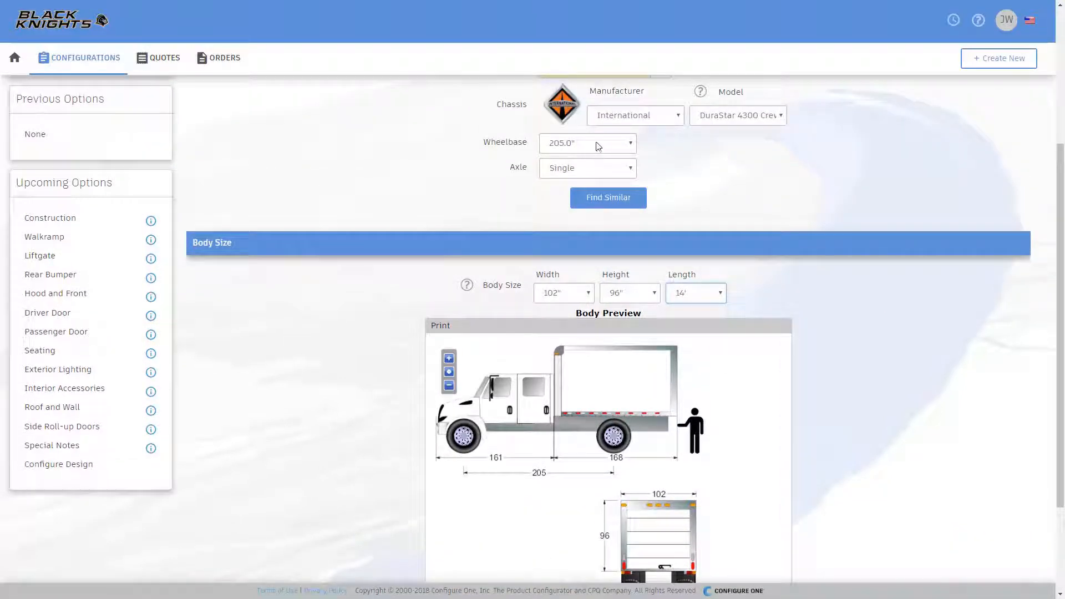
{"action": "left_click", "coordinate": [598, 146]}
{"action": "left_click", "coordinate": [589, 198]}
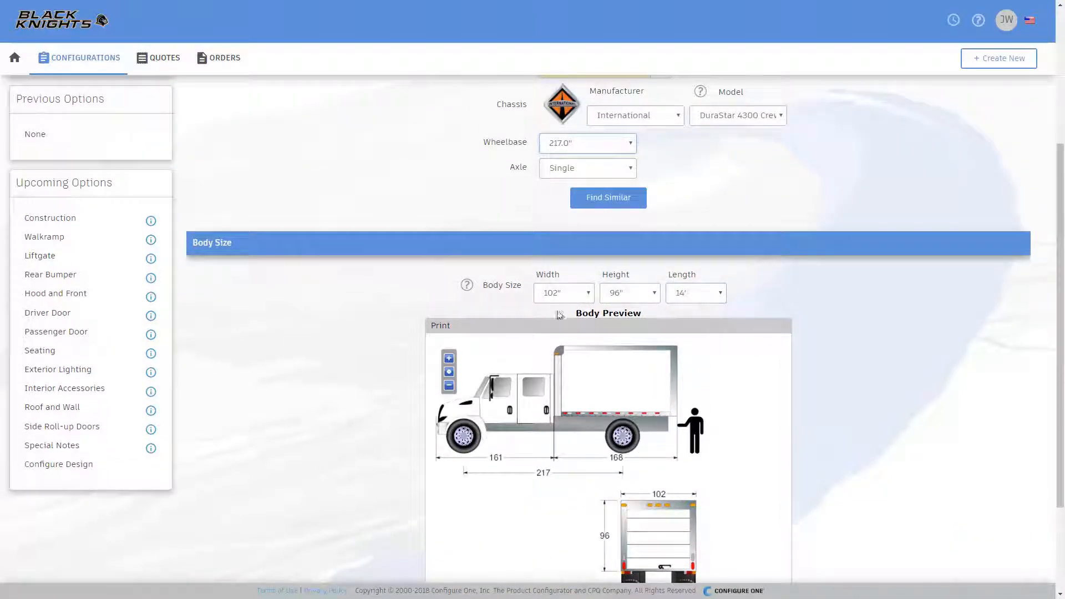
{"action": "left_click", "coordinate": [552, 293]}
{"action": "left_click", "coordinate": [554, 344]}
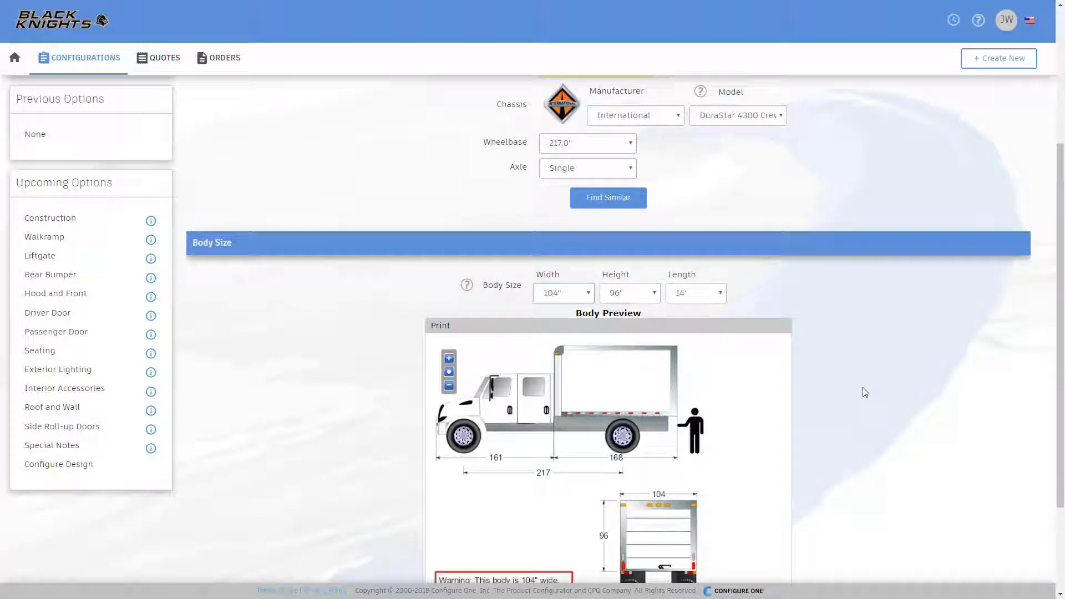
Proceed to the construction options, accepting the warning about the excess body width
{"action": "scroll", "coordinate": [864, 388], "scroll_direction": "down", "scroll_amount": 2}
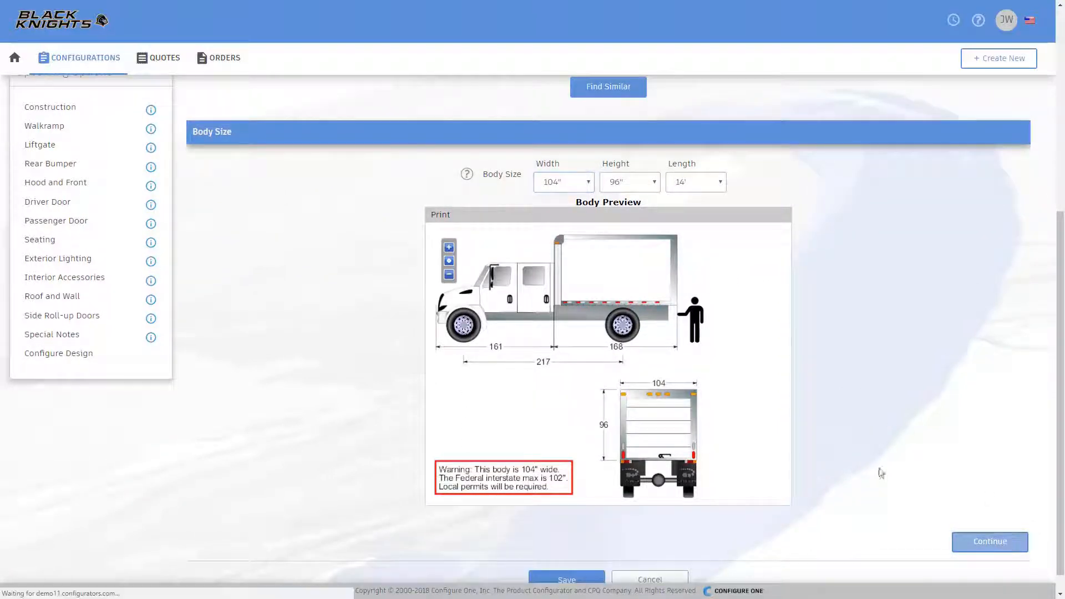
{"action": "left_click", "coordinate": [977, 539]}
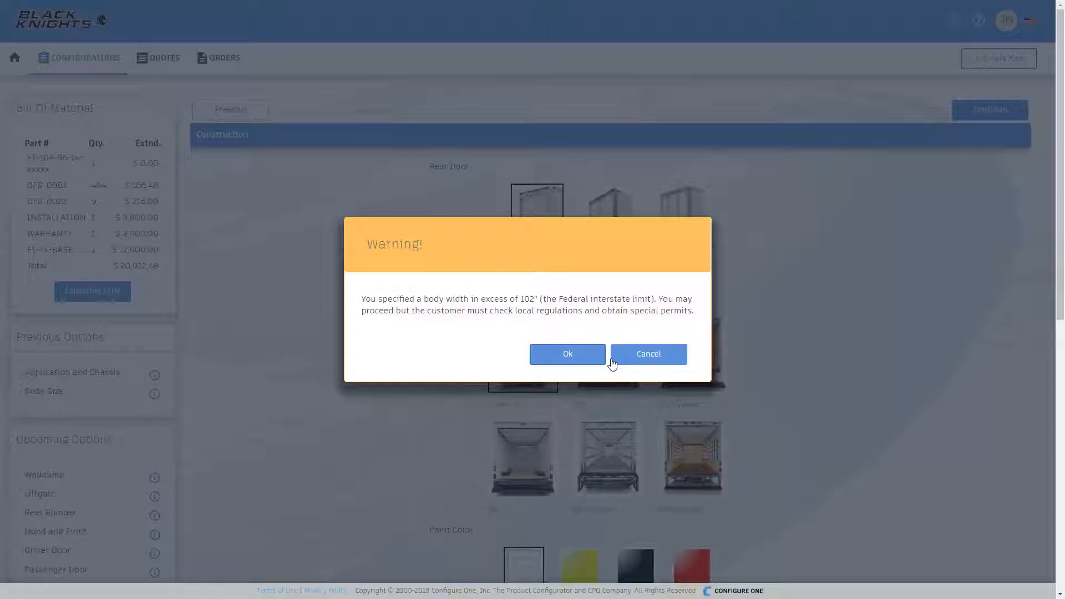
{"action": "left_click", "coordinate": [595, 358]}
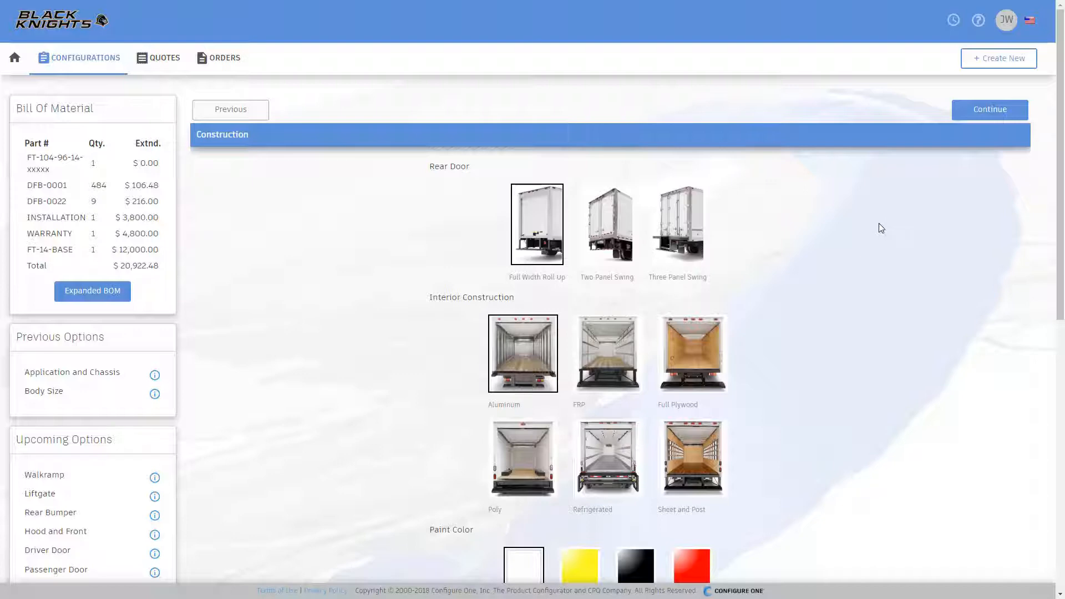
Choose the Three Panel Swing rear door, the Full Plywood interior construction and the Red paint color
{"action": "scroll", "coordinate": [879, 223], "scroll_direction": "down", "scroll_amount": 2}
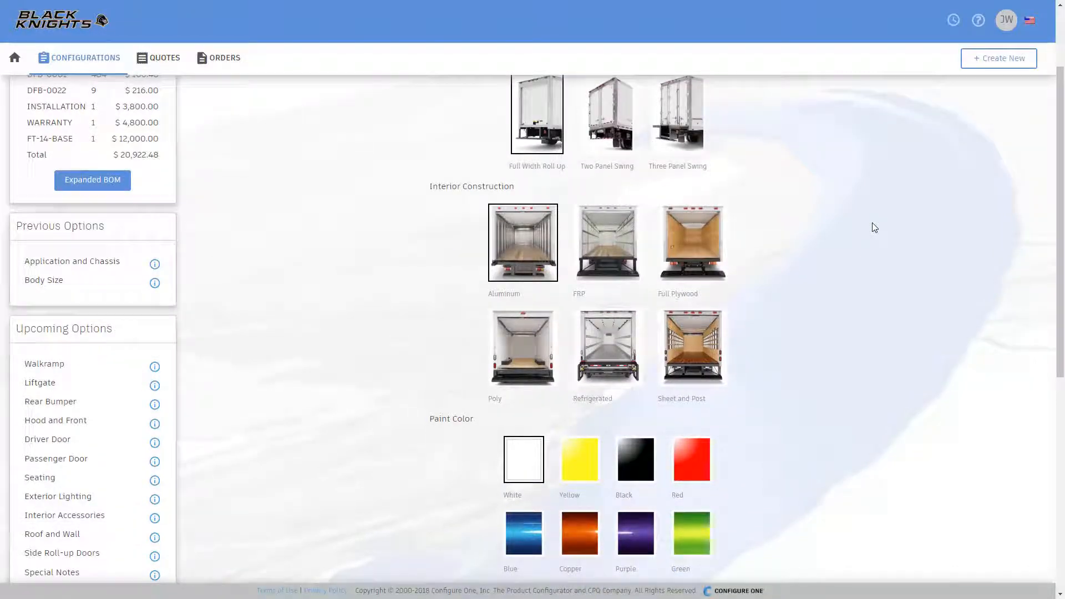
{"action": "left_click", "coordinate": [683, 119]}
{"action": "left_click", "coordinate": [597, 261]}
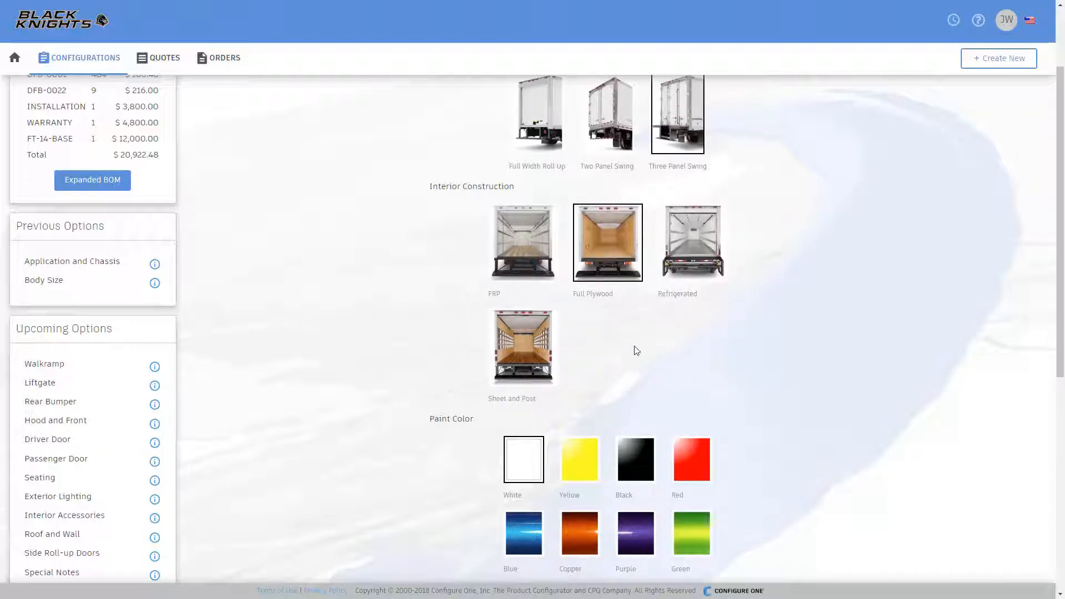
{"action": "left_click", "coordinate": [694, 461]}
Check the truck's rear doors up close in the body preview and proceed to the walkramp options
{"action": "scroll", "coordinate": [811, 372], "scroll_direction": "down", "scroll_amount": 7}
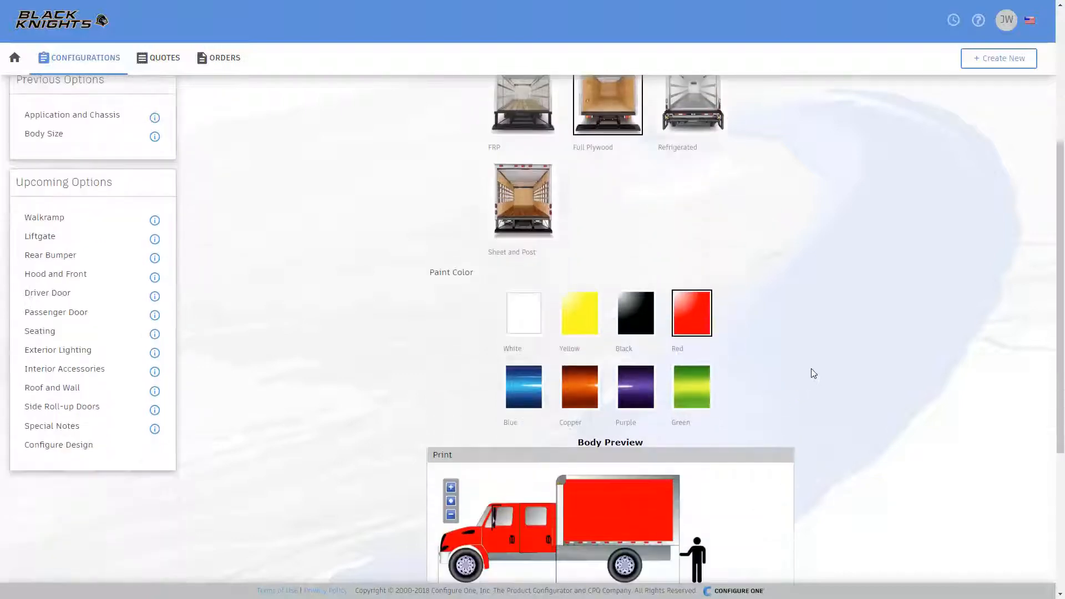
{"action": "left_click_drag", "start_coordinate": [683, 420], "coordinate": [637, 340]}
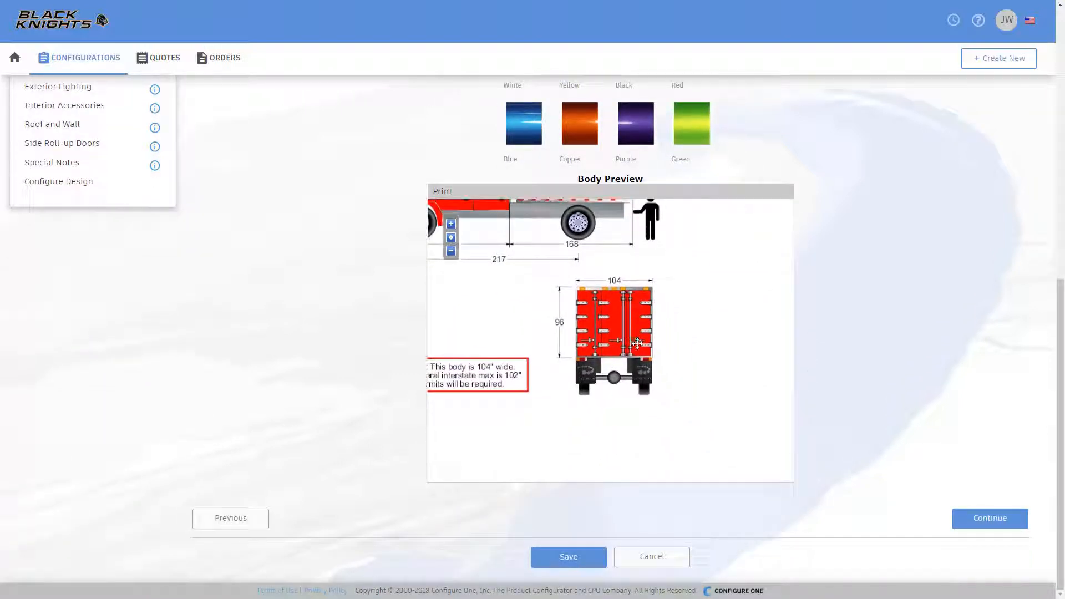
{"action": "left_click", "coordinate": [451, 225]}
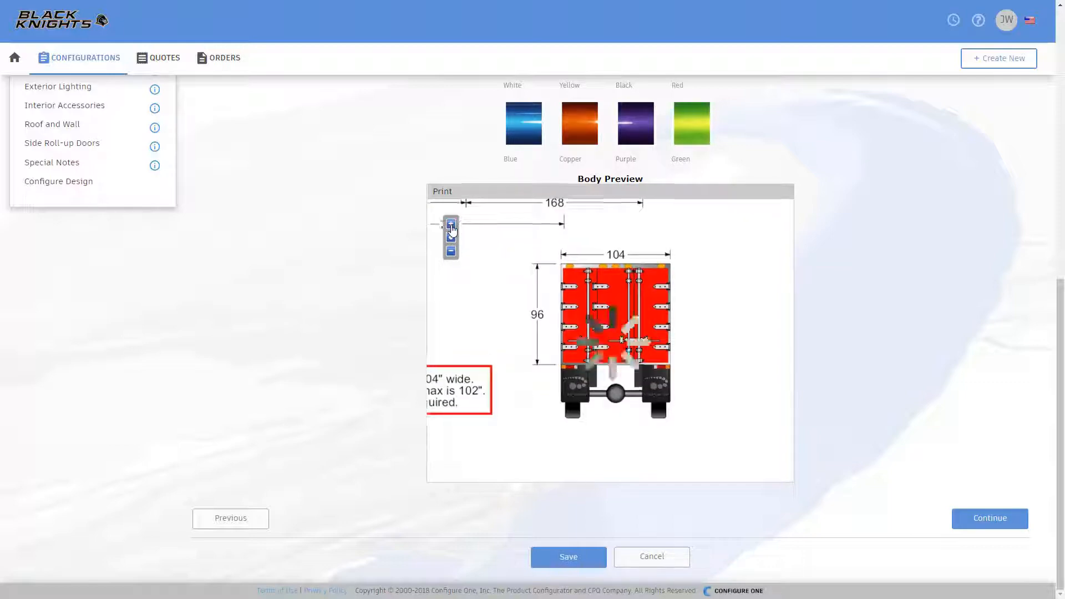
{"action": "left_click", "coordinate": [451, 224]}
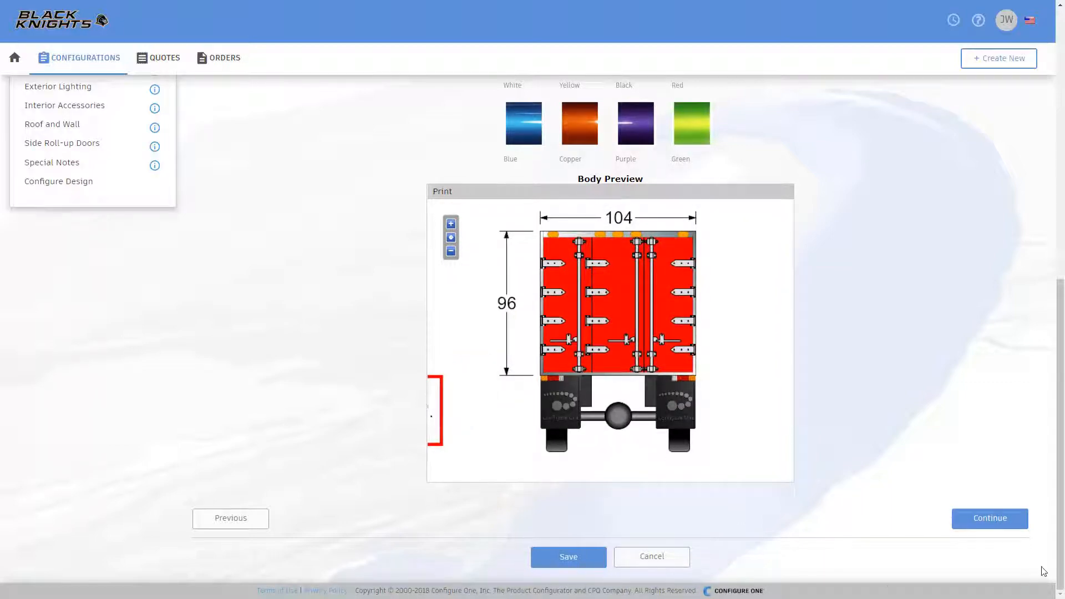
{"action": "left_click", "coordinate": [1006, 520]}
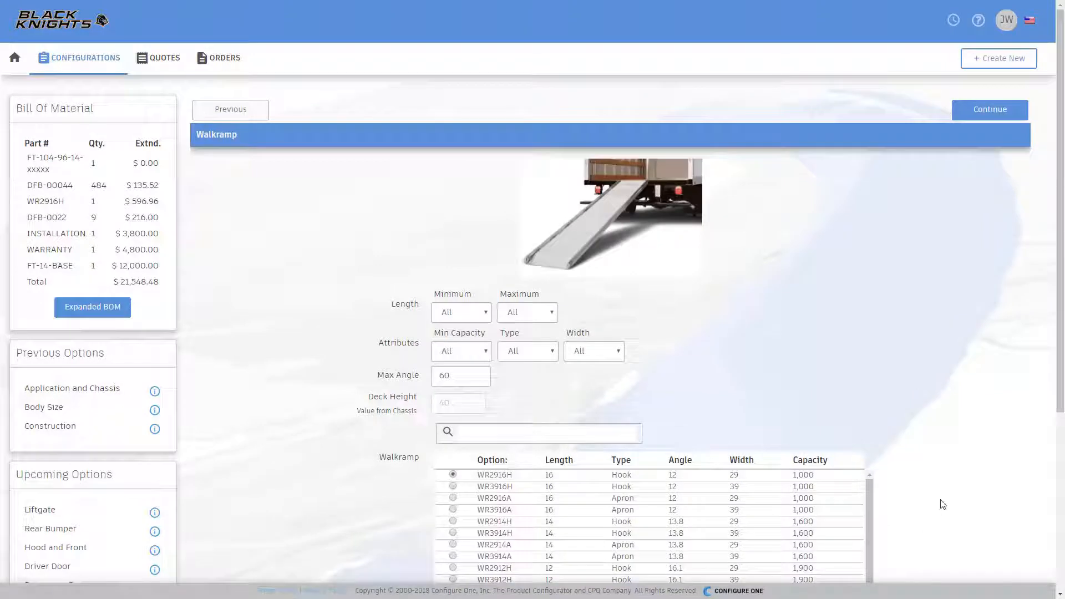
Filter the walkramps to a minimum and maximum length of 12', type Hook and width 29"
{"action": "scroll", "coordinate": [942, 504], "scroll_direction": "down", "scroll_amount": 3}
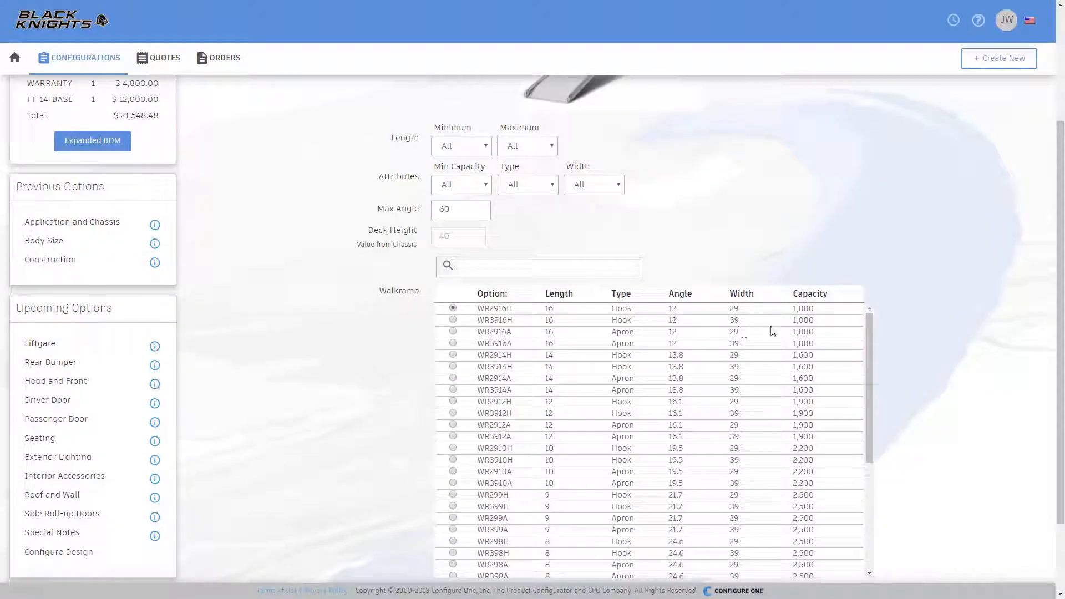
{"action": "left_click", "coordinate": [487, 146]}
{"action": "left_click", "coordinate": [475, 273]}
{"action": "left_click", "coordinate": [527, 146]}
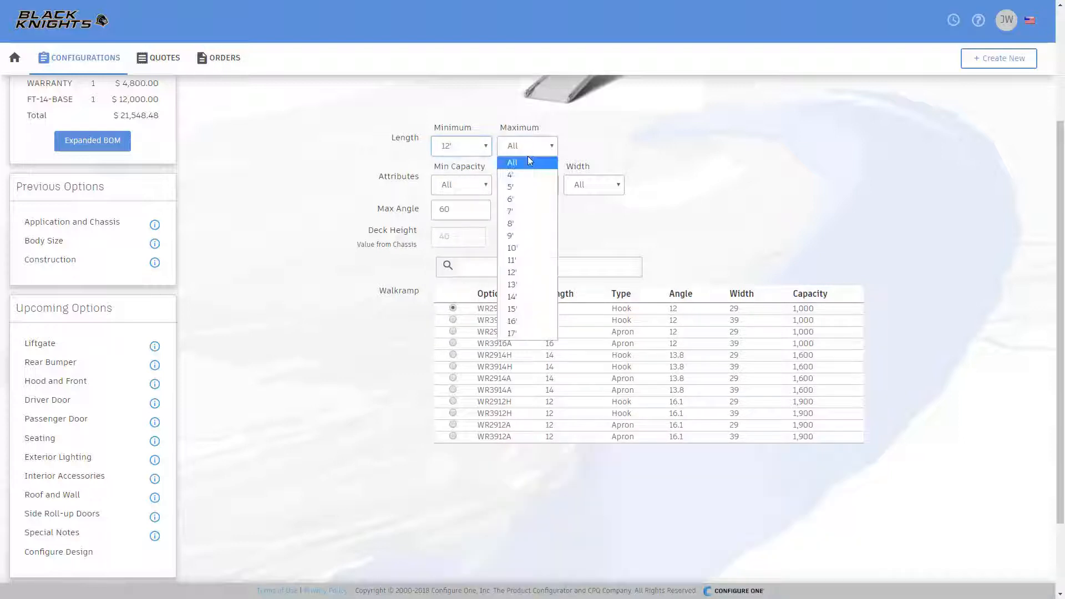
{"action": "left_click", "coordinate": [525, 273]}
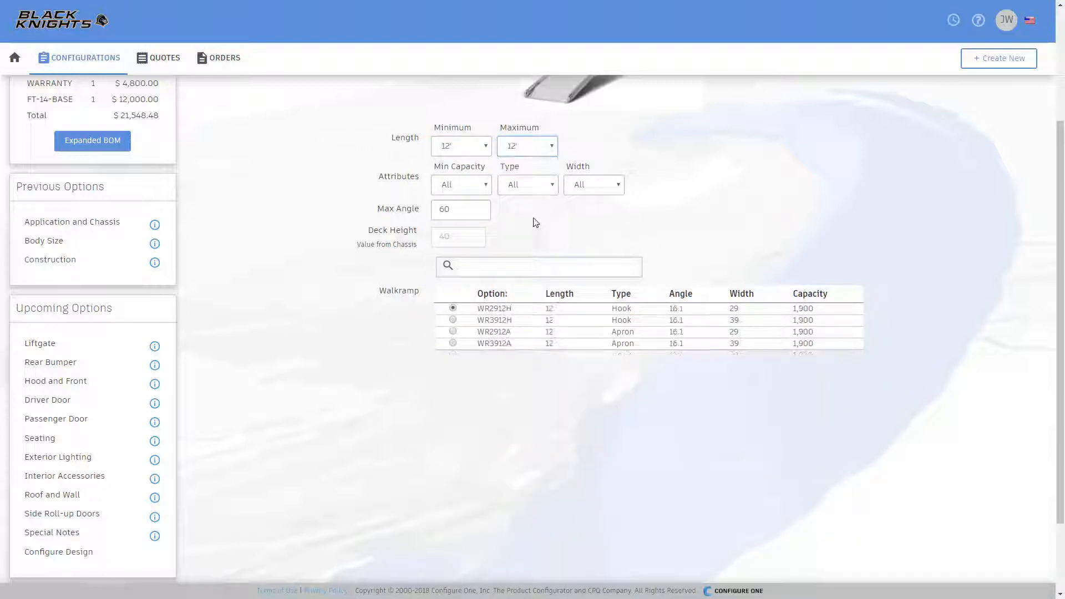
{"action": "left_click", "coordinate": [533, 189]}
{"action": "left_click", "coordinate": [547, 214]}
{"action": "left_click", "coordinate": [594, 188]}
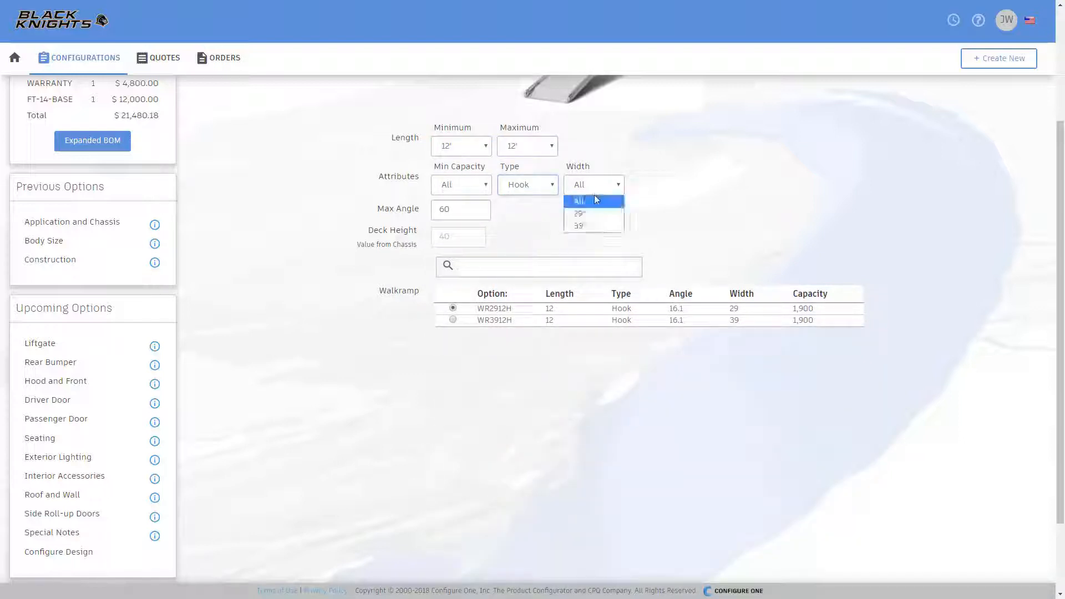
{"action": "left_click", "coordinate": [597, 217]}
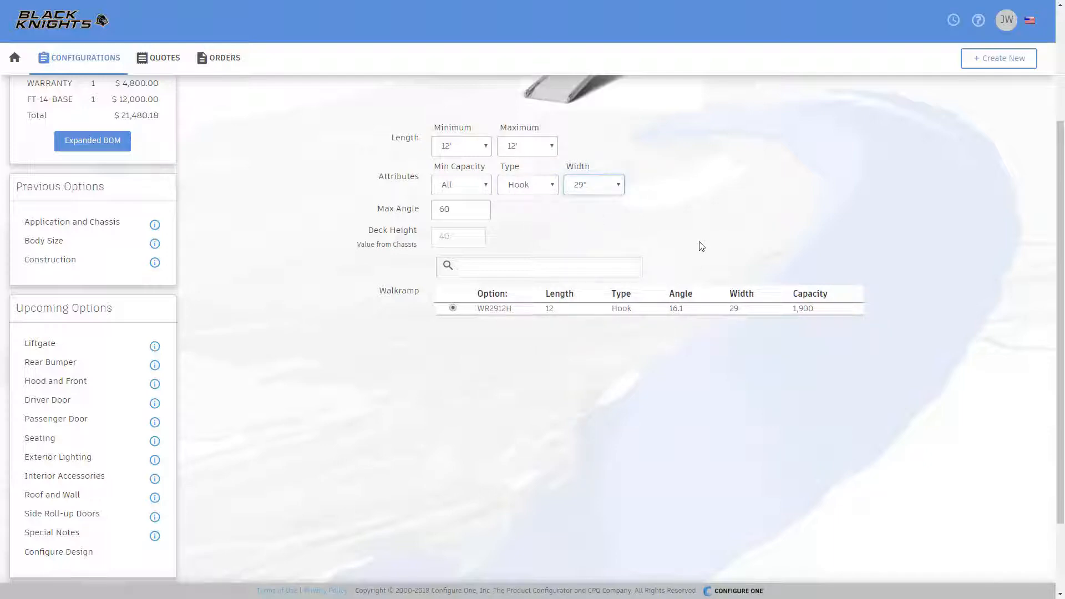
Proceed from the walkramp options and select all five exterior lighting options, from the LED rear stop light through the sealed license light
{"action": "scroll", "coordinate": [700, 242], "scroll_direction": "up", "scroll_amount": 3}
{"action": "left_click", "coordinate": [992, 111]}
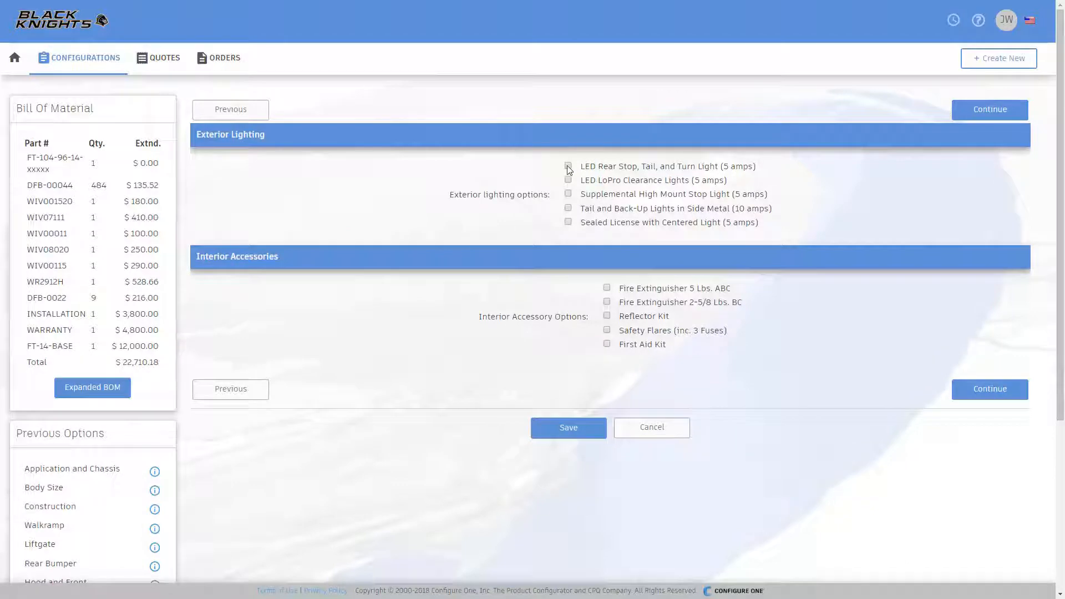
{"action": "left_click", "coordinate": [569, 180]}
{"action": "left_click", "coordinate": [569, 194]}
{"action": "left_click", "coordinate": [568, 208]}
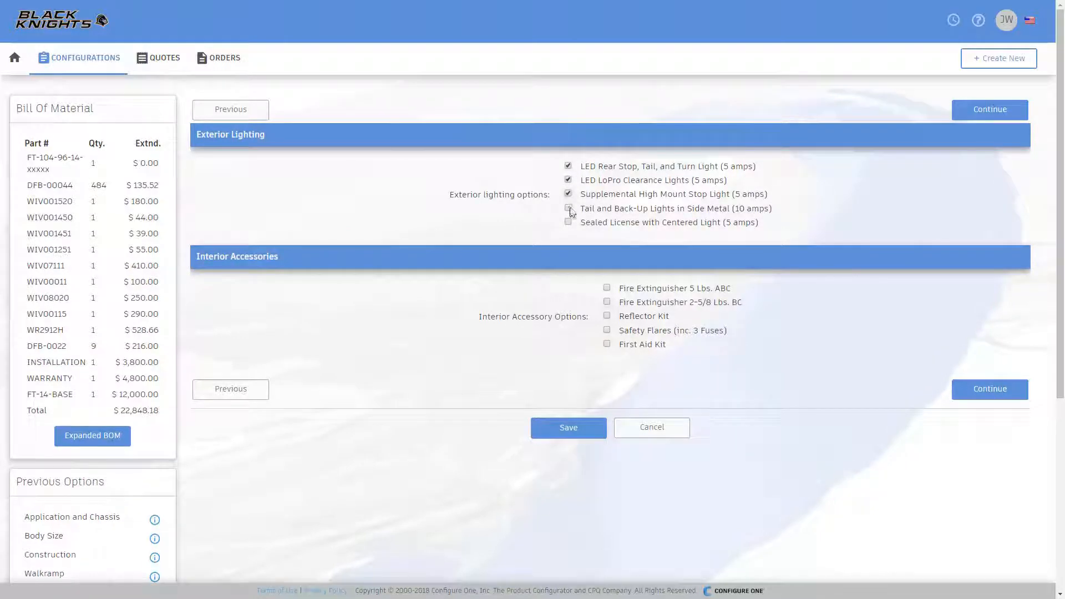
{"action": "left_click", "coordinate": [568, 222]}
Review the expanded bill of material, close it and complete the truck body configuration
{"action": "left_click", "coordinate": [92, 468]}
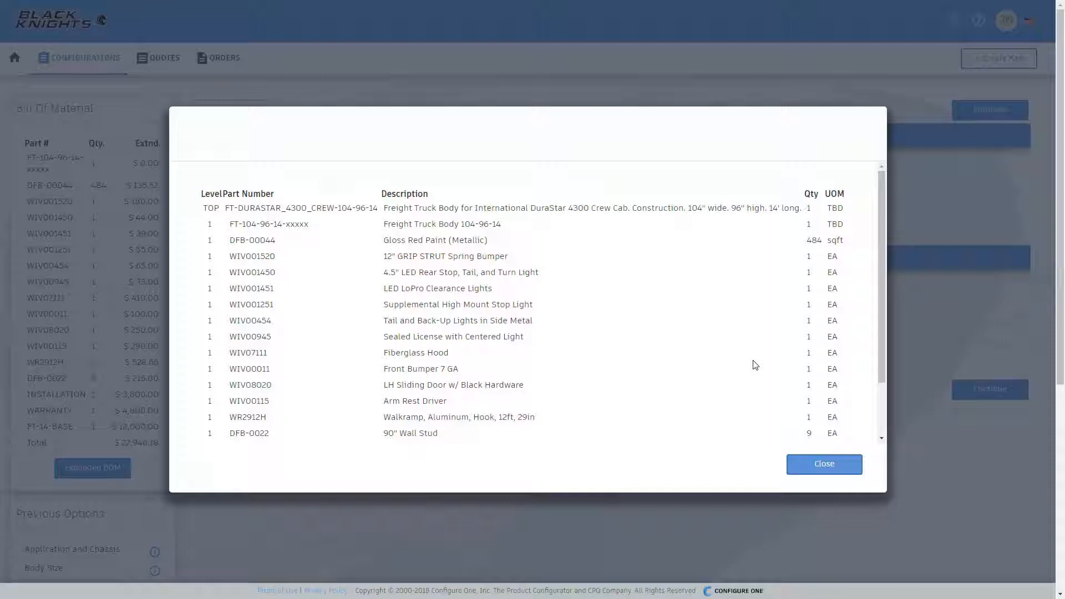
{"action": "left_click", "coordinate": [825, 469]}
{"action": "left_click", "coordinate": [1005, 276]}
Open the Design BOM report and examine its part numbers and the rolling shutter's second-level components
{"action": "scroll", "coordinate": [780, 373], "scroll_direction": "down", "scroll_amount": 2}
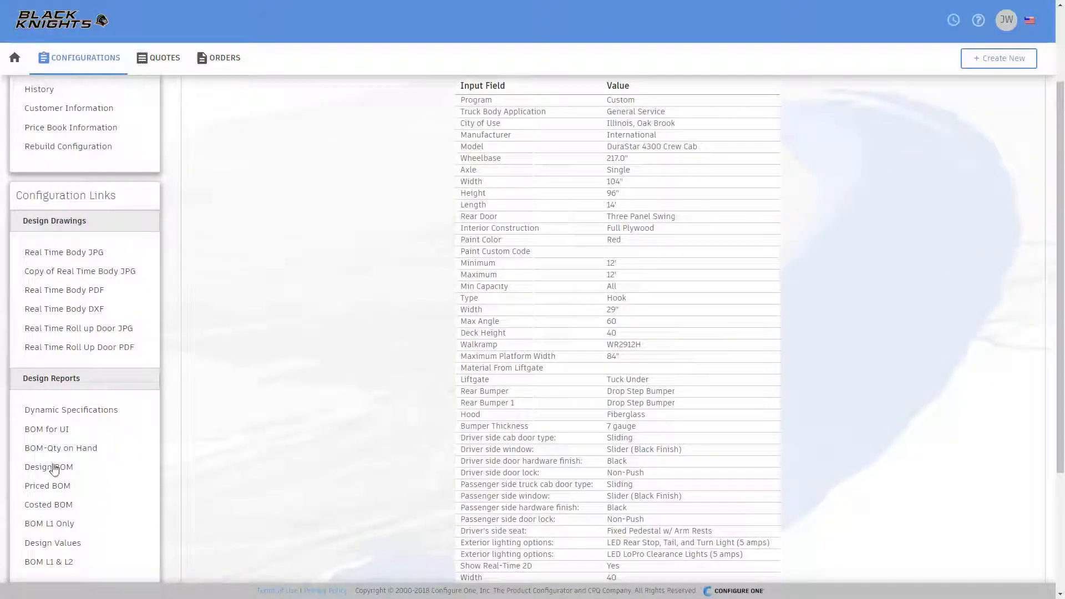
{"action": "left_click", "coordinate": [55, 470]}
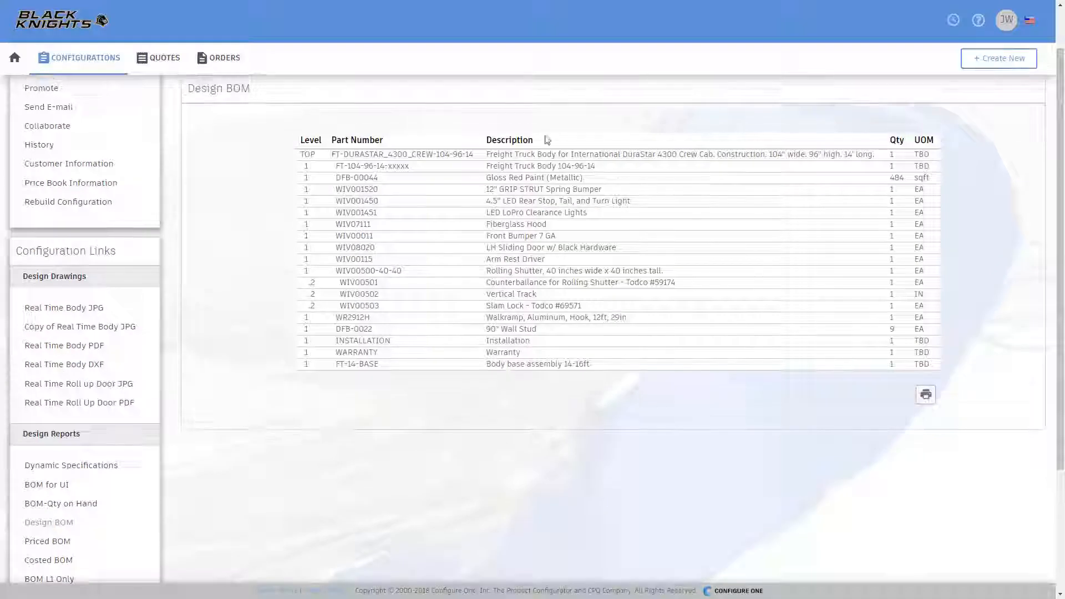
{"action": "left_click_drag", "start_coordinate": [330, 156], "coordinate": [380, 178]}
{"action": "left_click", "coordinate": [347, 285]}
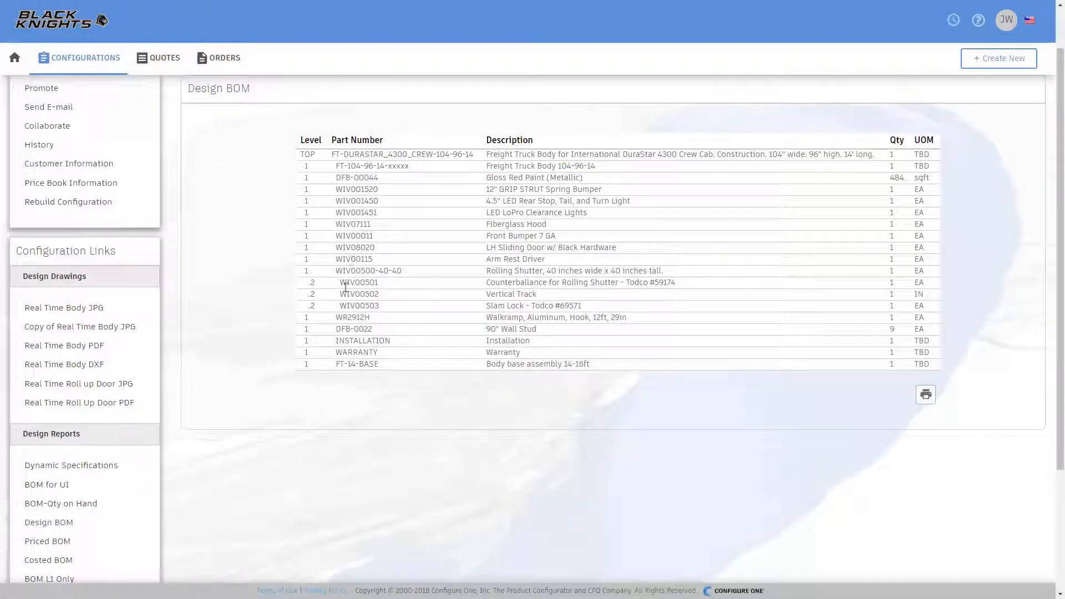
{"action": "double_click", "coordinate": [339, 284]}
{"action": "left_click", "coordinate": [283, 289]}
{"action": "scroll", "coordinate": [261, 317], "scroll_direction": "down", "scroll_amount": 1}
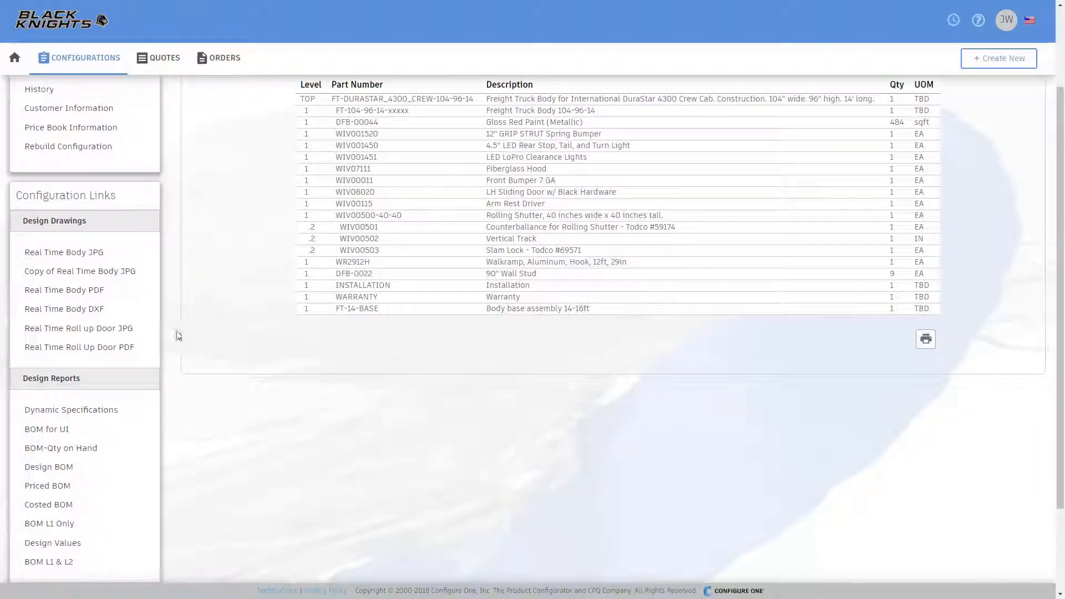
View the Real Time Body JPG drawing of the truck and update the quote with the configuration
{"action": "left_click", "coordinate": [87, 254]}
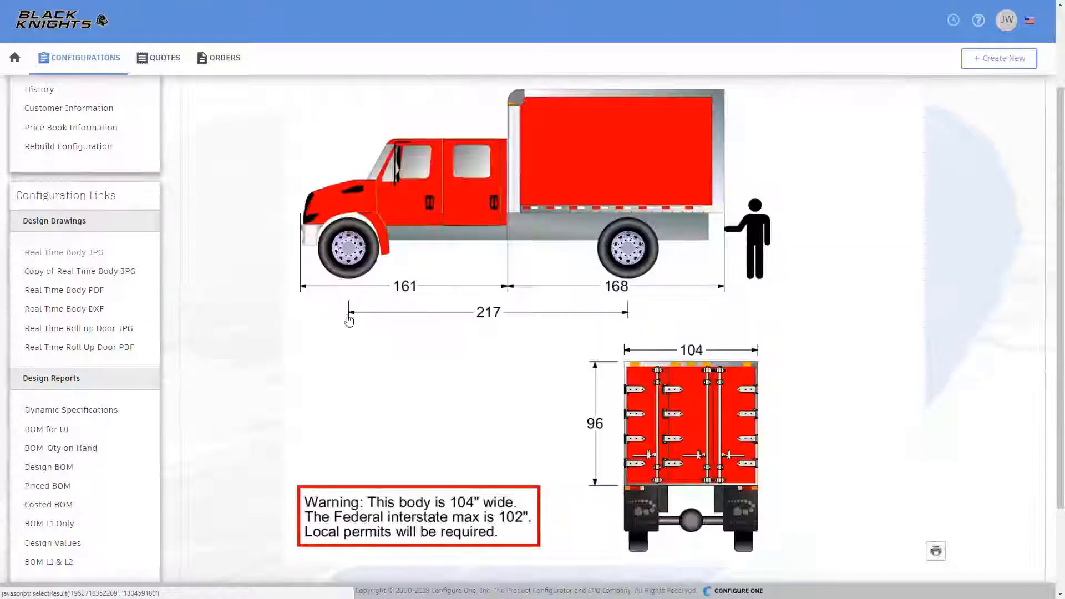
{"action": "scroll", "coordinate": [339, 317], "scroll_direction": "up", "scroll_amount": 1}
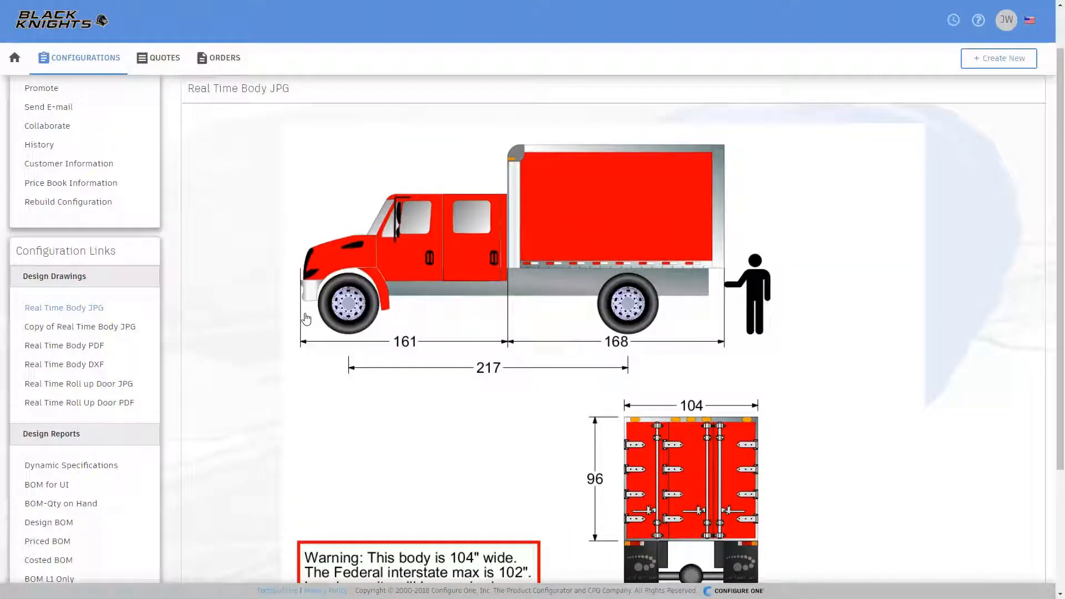
{"action": "scroll", "coordinate": [306, 318], "scroll_direction": "up", "scroll_amount": 1}
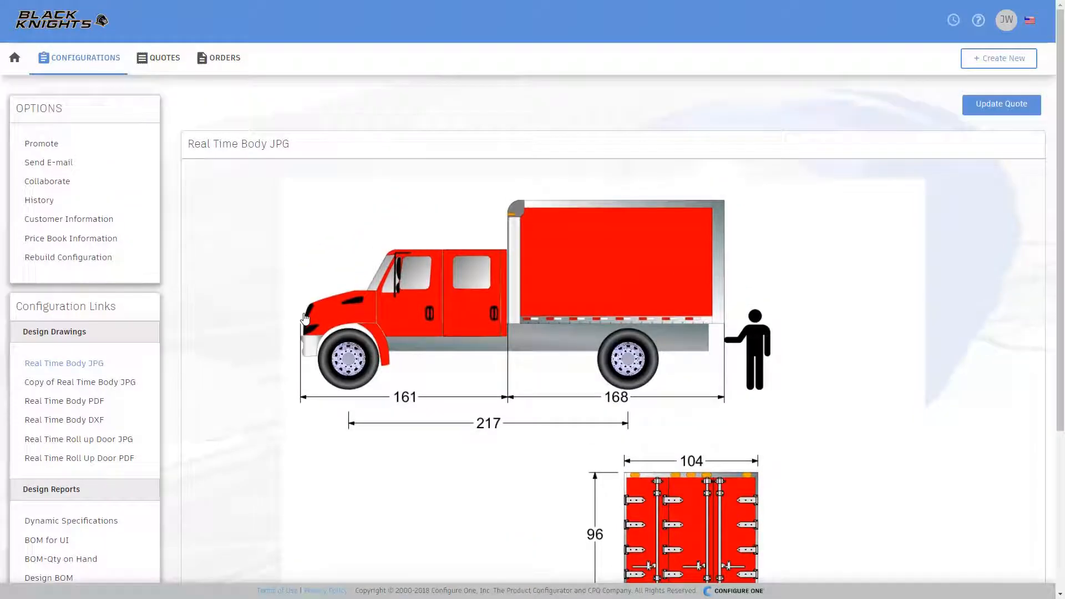
{"action": "left_click", "coordinate": [992, 111]}
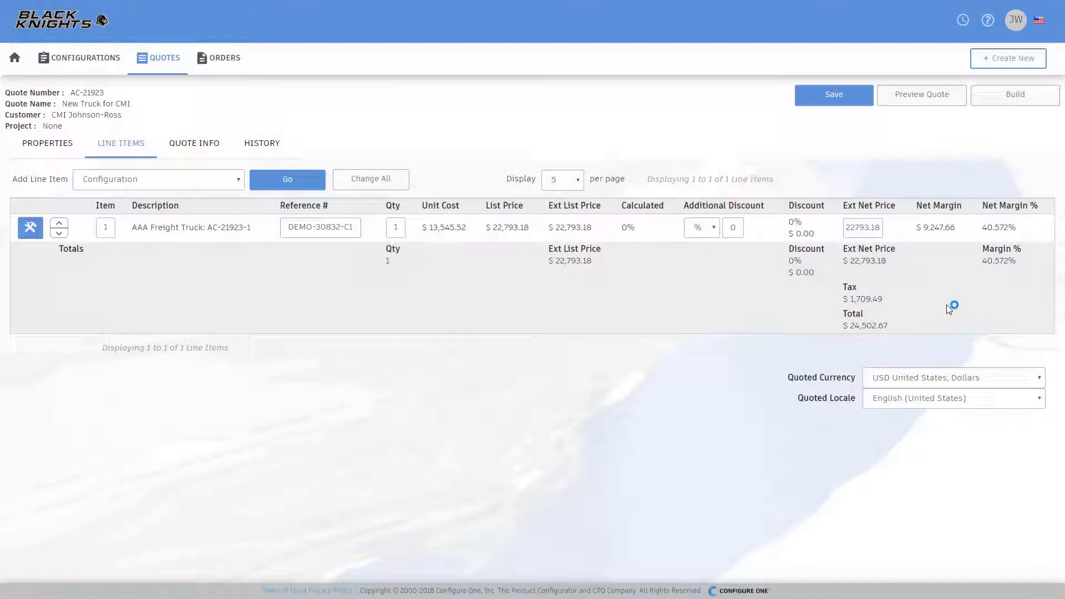
Set the freight truck line item's quantity to 10 and check the resulting discount and tax
{"action": "double_click", "coordinate": [402, 229]}
{"action": "type", "text": "0"}
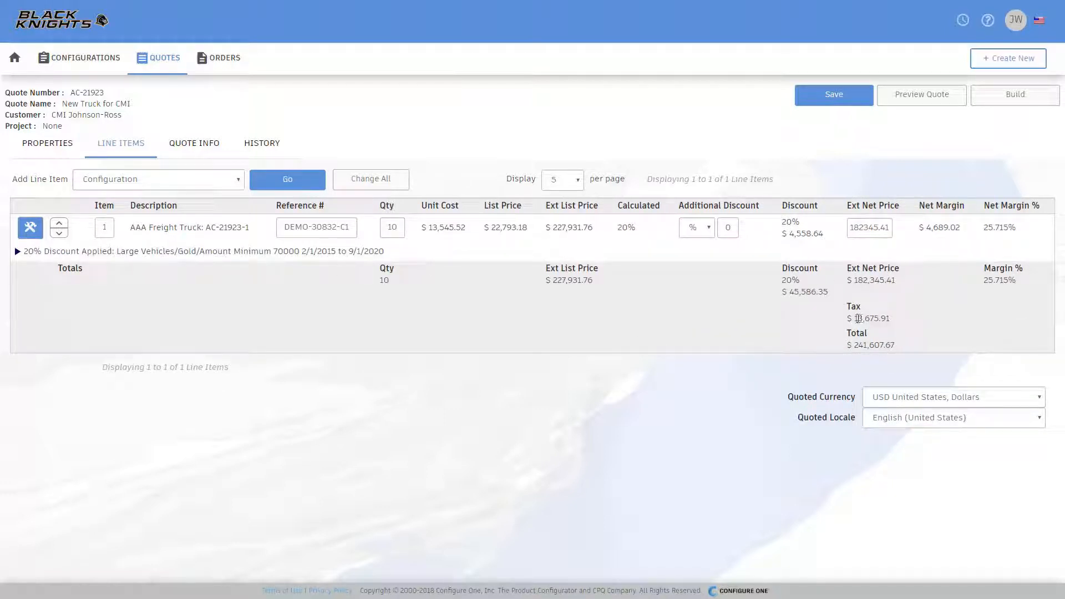
{"action": "left_click_drag", "start_coordinate": [854, 320], "coordinate": [903, 322]}
{"action": "left_click", "coordinate": [923, 331]}
Set the freight truck line item's quantity to 1 and build the quote
{"action": "double_click", "coordinate": [398, 230]}
{"action": "type", "text": "1"}
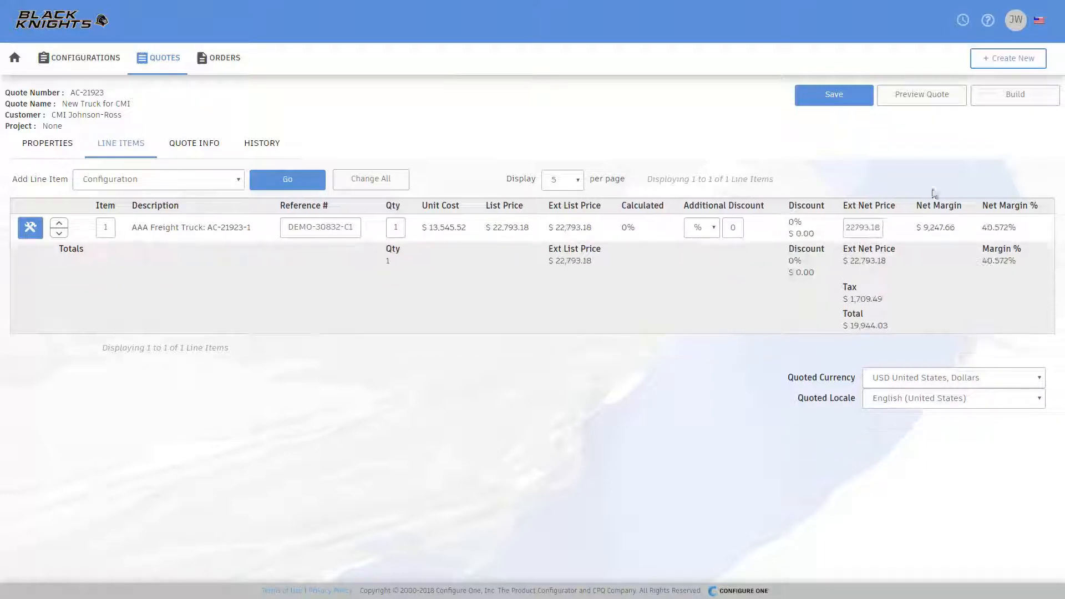
{"action": "left_click", "coordinate": [1002, 106]}
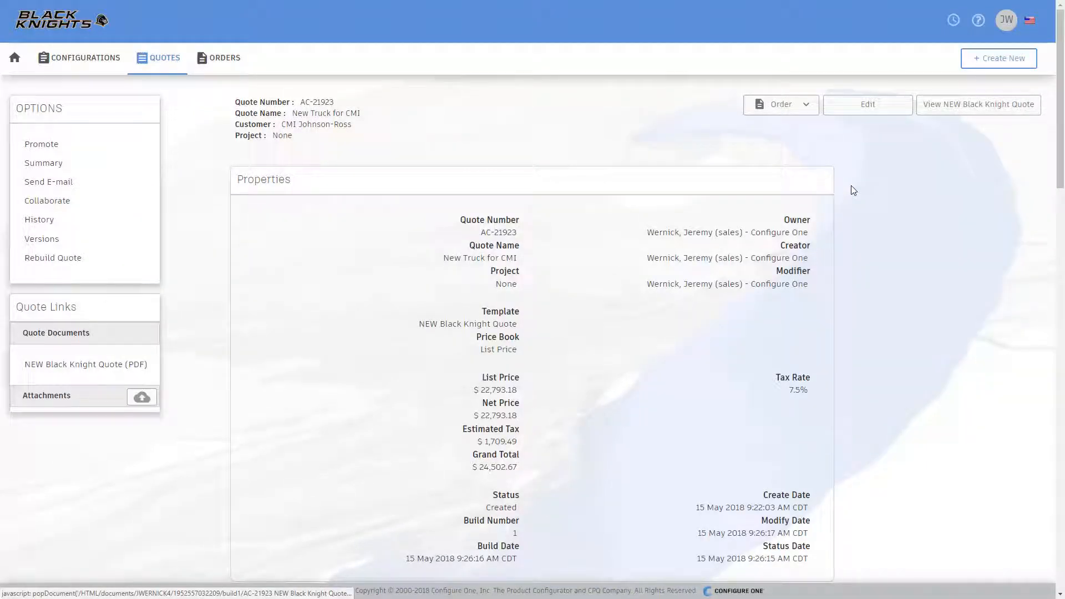
Open the NEW Black Knight Quote document and review its proposal details, width warning, bill of material and drawings
{"action": "left_click", "coordinate": [934, 111]}
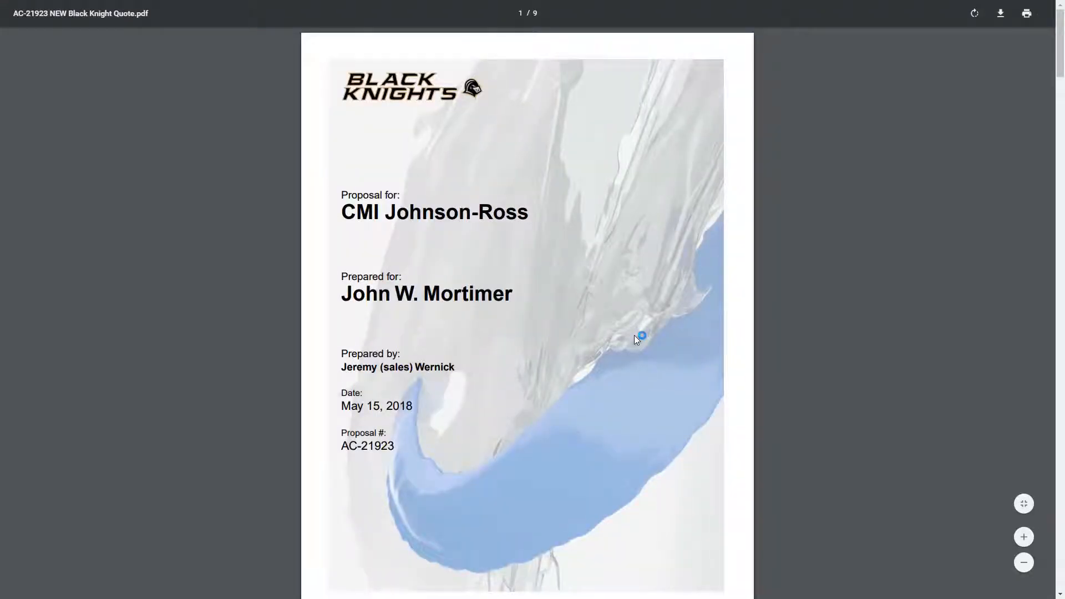
{"action": "scroll", "coordinate": [634, 335], "scroll_direction": "down", "scroll_amount": 10}
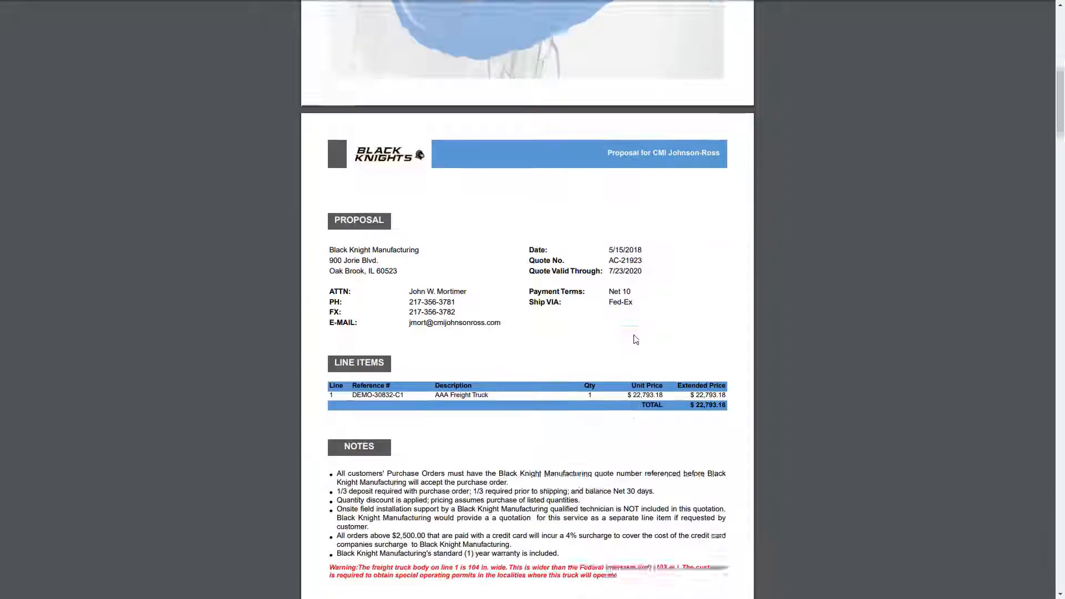
{"action": "scroll", "coordinate": [636, 340], "scroll_direction": "down", "scroll_amount": 3}
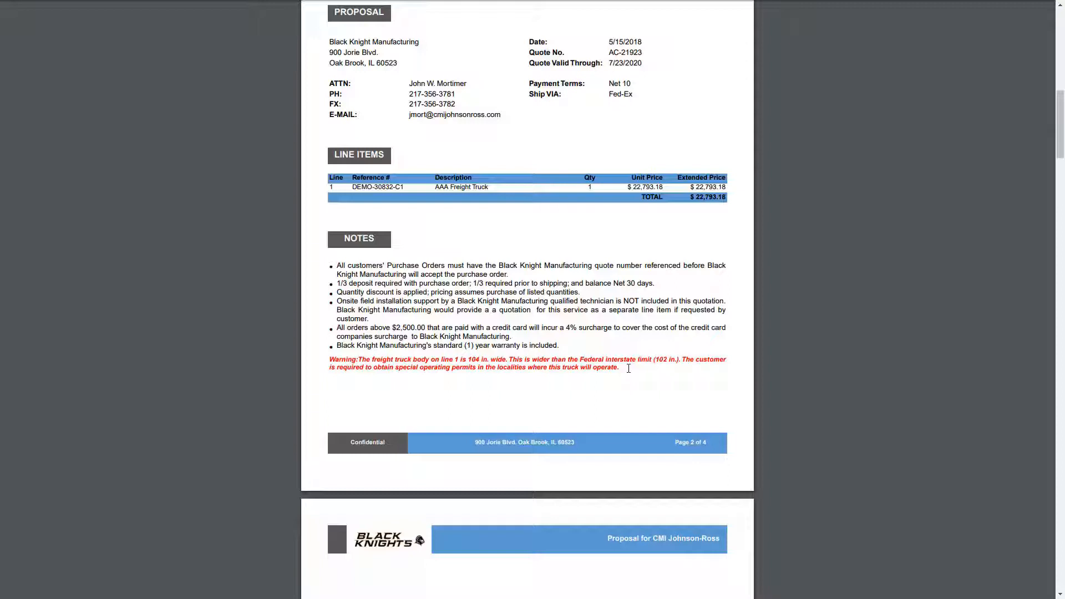
{"action": "left_click_drag", "start_coordinate": [627, 359], "coordinate": [463, 368]}
{"action": "scroll", "coordinate": [769, 333], "scroll_direction": "down", "scroll_amount": 8}
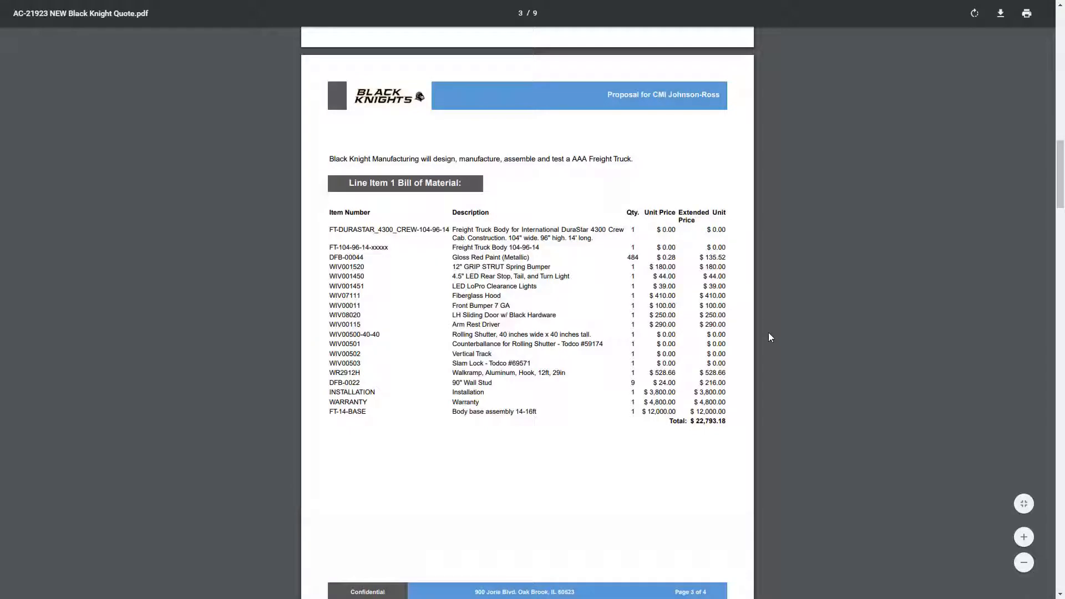
{"action": "scroll", "coordinate": [769, 333], "scroll_direction": "down", "scroll_amount": 5}
{"action": "scroll", "coordinate": [768, 332], "scroll_direction": "down", "scroll_amount": 5}
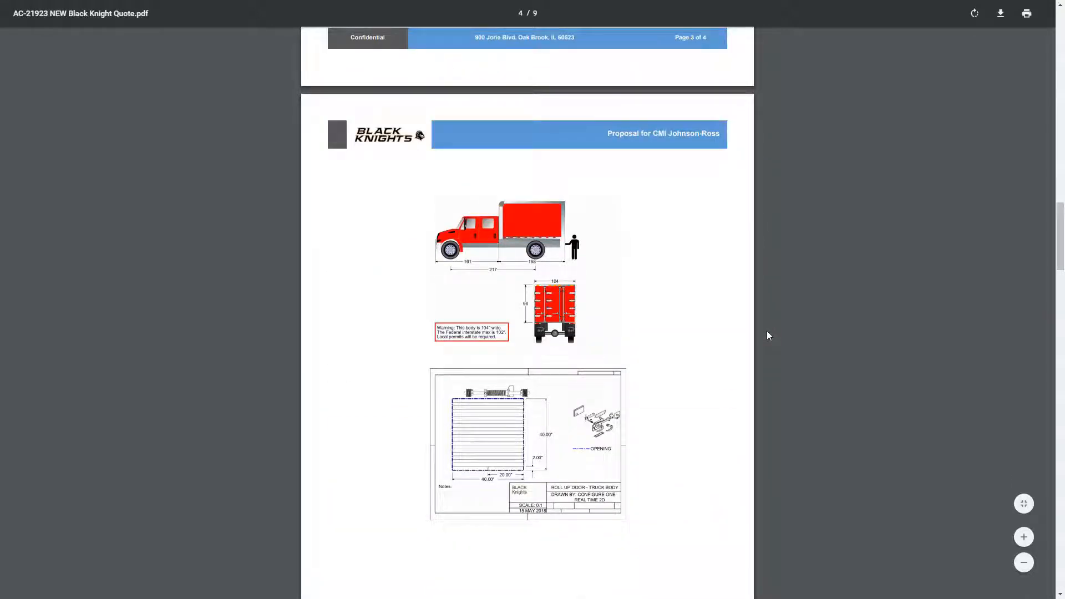
{"action": "scroll", "coordinate": [767, 331], "scroll_direction": "down", "scroll_amount": 9}
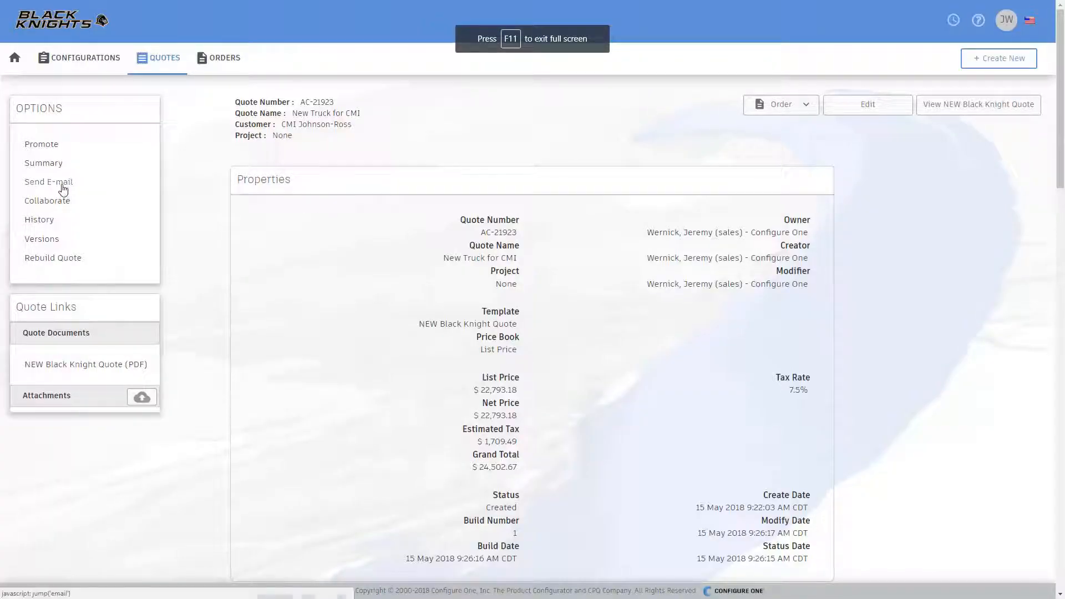
Create an order from the most recent New Truck for CMI quote in the quotes list and submit it
{"action": "left_click", "coordinate": [15, 58]}
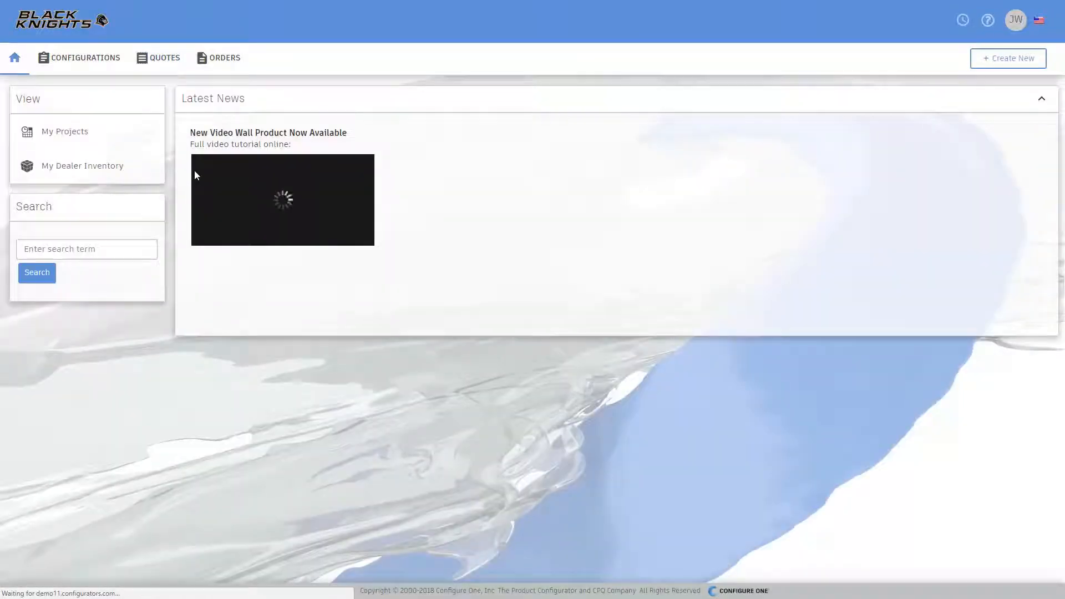
{"action": "left_click", "coordinate": [166, 58]}
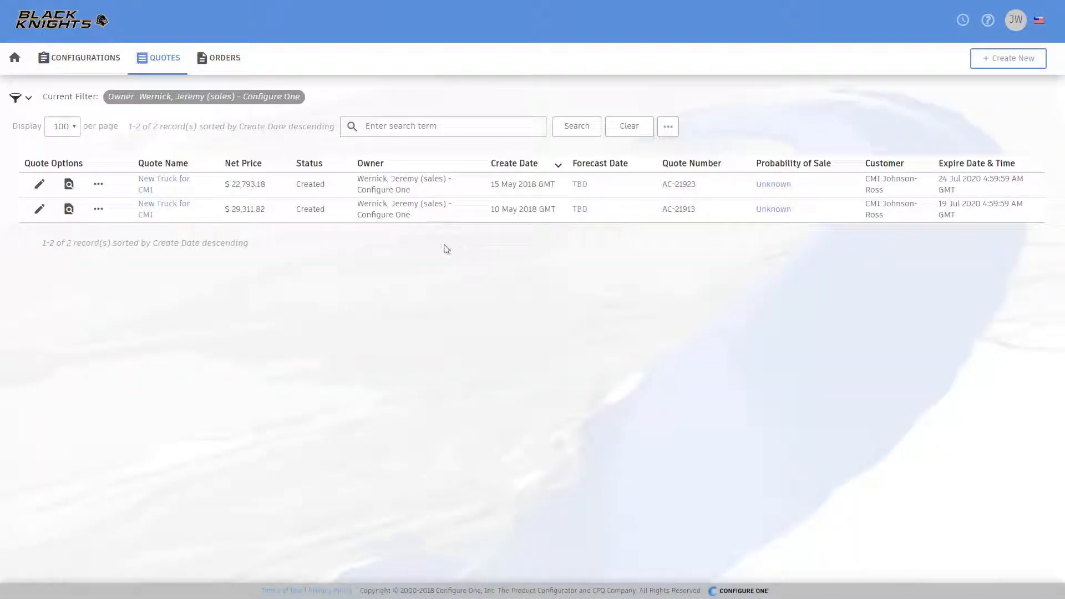
{"action": "left_click", "coordinate": [99, 184]}
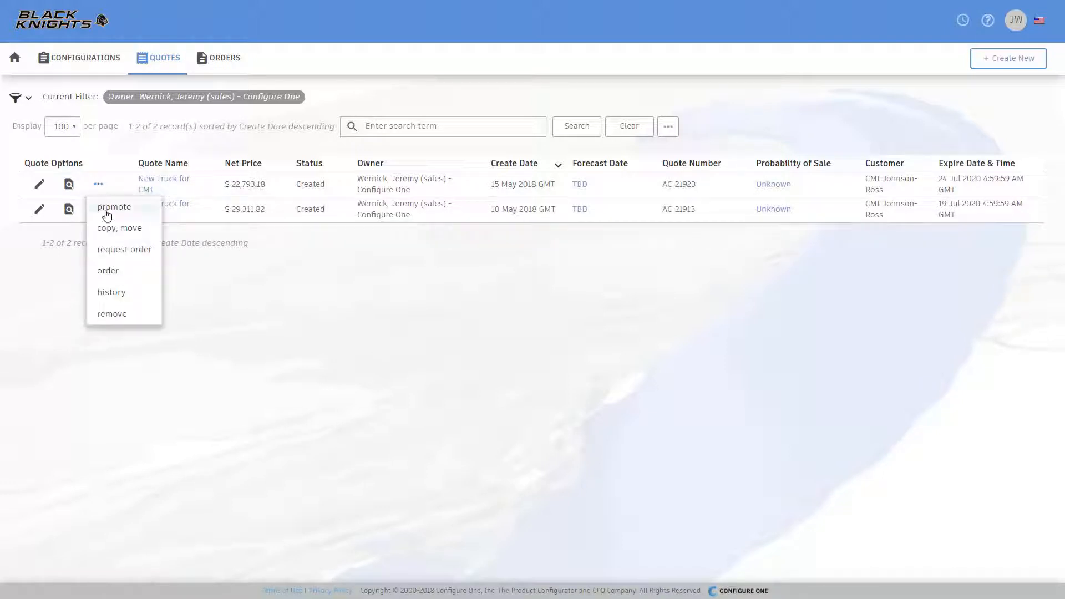
{"action": "left_click", "coordinate": [117, 278]}
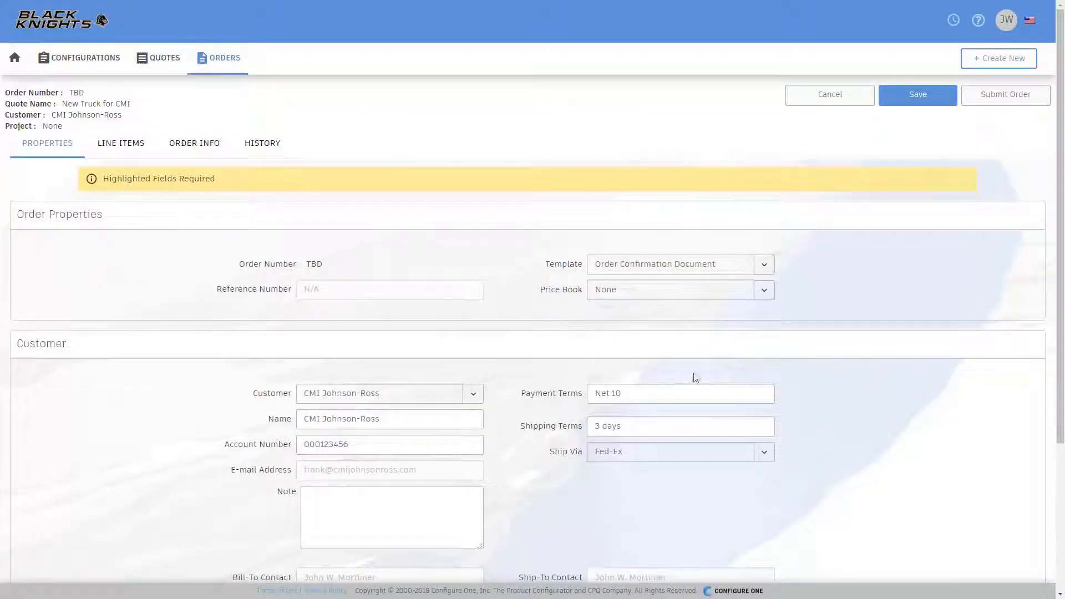
{"action": "left_click", "coordinate": [1012, 98]}
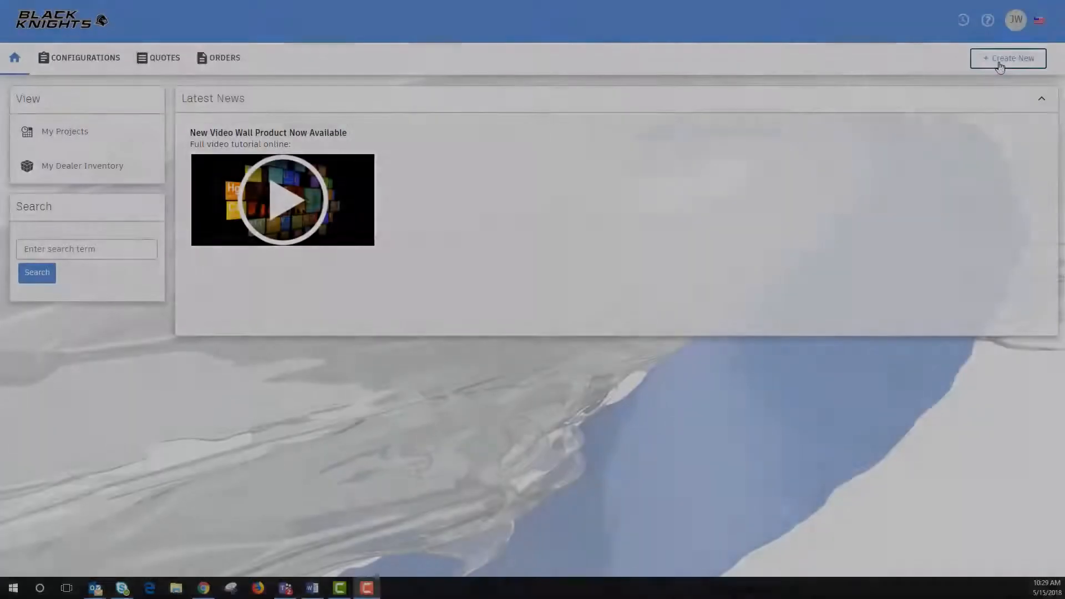
Start a new configuration of the Hydraulic Cylinder - 3D product from the Industrial category and name it New Cylinder
{"action": "left_click", "coordinate": [998, 65]}
{"action": "left_click", "coordinate": [966, 89]}
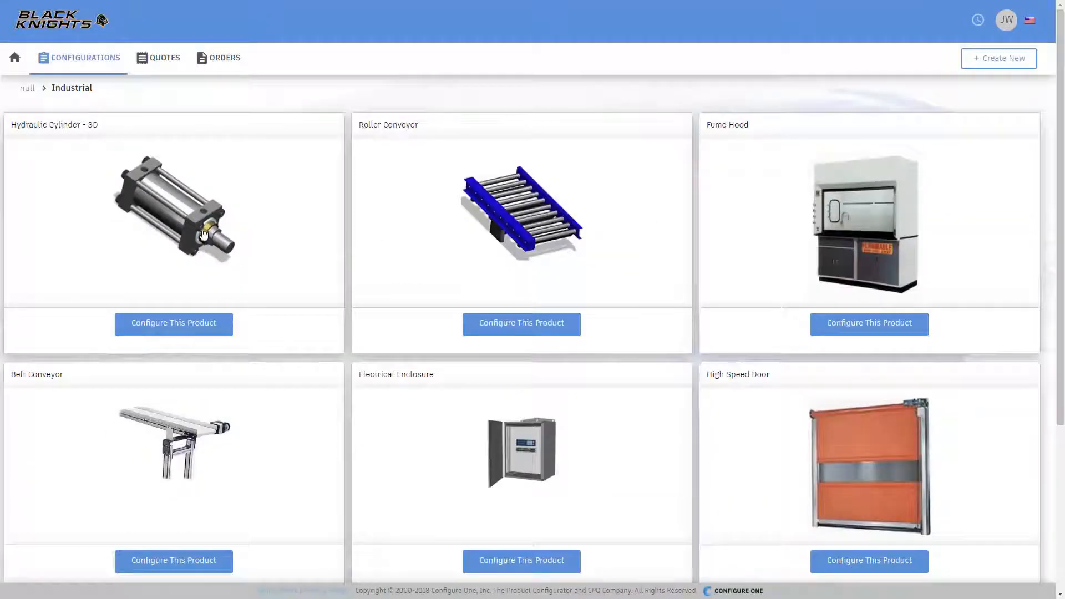
{"action": "left_click", "coordinate": [203, 234]}
{"action": "left_click", "coordinate": [414, 172]}
{"action": "type", "text": "New Cylind"}
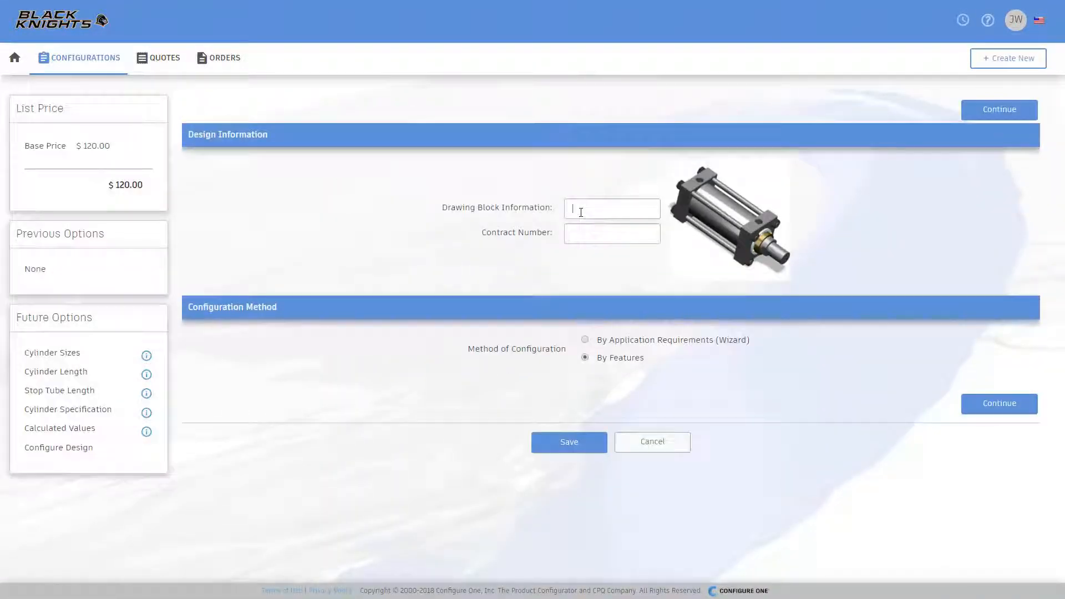
Enter 12345678 as the drawing block information, fill in the contract number and continue to the cylinder sizes
{"action": "type", "text": "12345678"}
{"action": "left_click", "coordinate": [612, 233]}
{"action": "type", "text": "1234567"}
{"action": "left_click", "coordinate": [991, 405]}
Choose the 3.25" bore and 1.375" rod diameters, set the travel length to 13 and proceed to the cylinder specification
{"action": "left_click", "coordinate": [654, 290]}
{"action": "left_click", "coordinate": [657, 322]}
{"action": "double_click", "coordinate": [508, 399]}
{"action": "type", "text": "13"}
{"action": "left_click", "coordinate": [990, 527]}
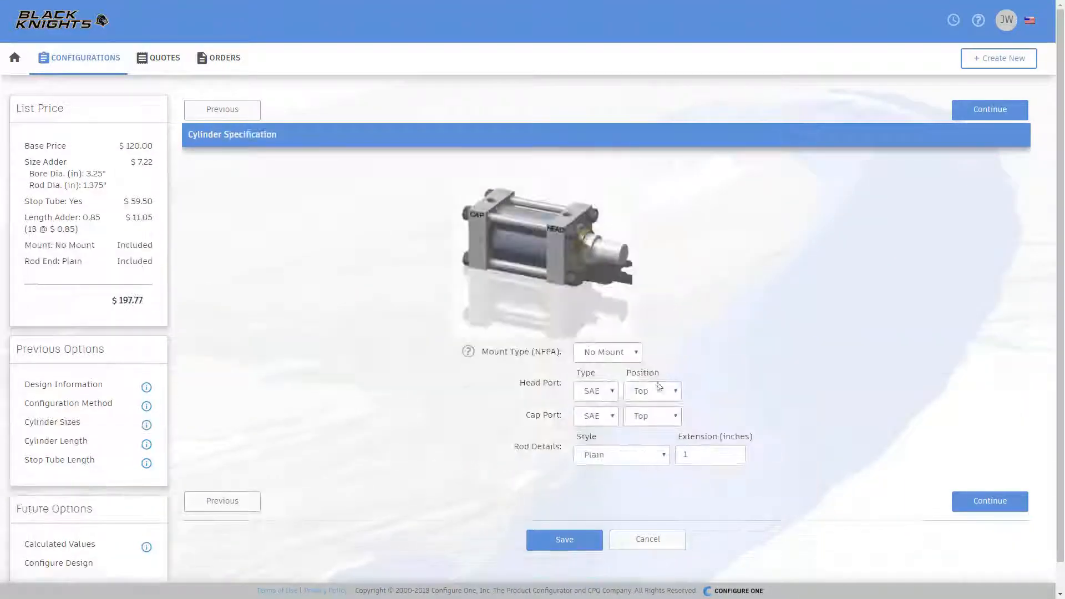
Select the MT1 mount type, set the rod extension to 2 inches and complete the cylinder configuration
{"action": "left_click", "coordinate": [608, 352]}
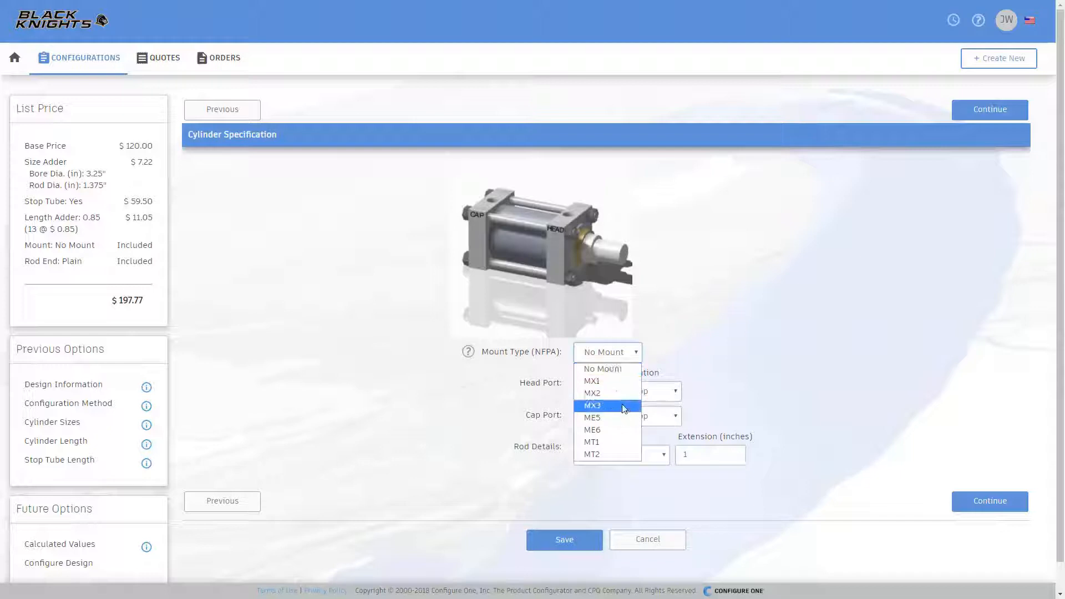
{"action": "left_click", "coordinate": [624, 443]}
{"action": "double_click", "coordinate": [702, 454]}
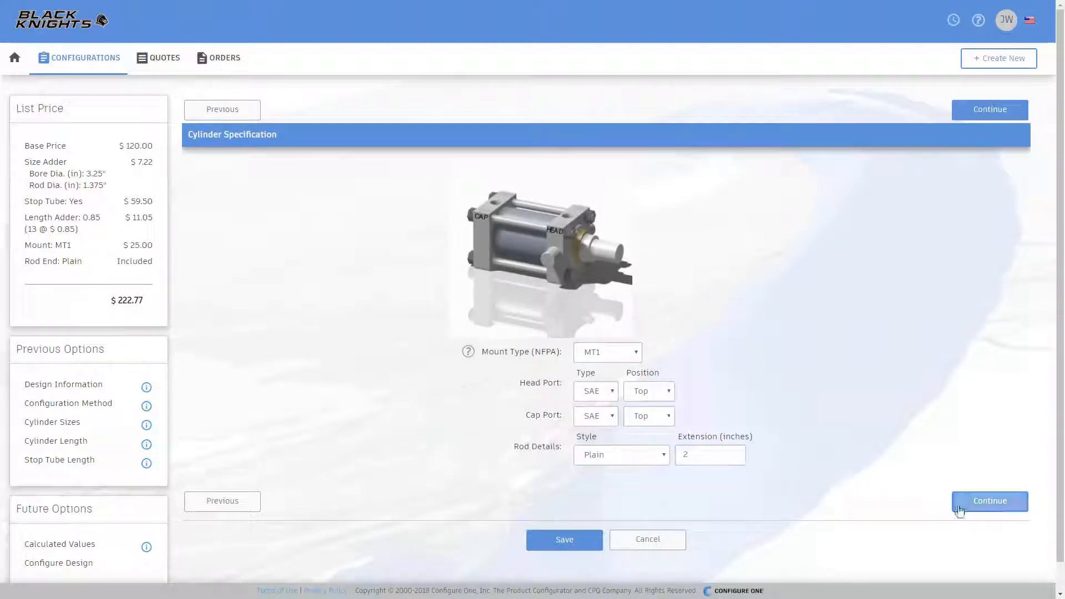
{"action": "left_click", "coordinate": [990, 501]}
{"action": "left_click", "coordinate": [989, 271]}
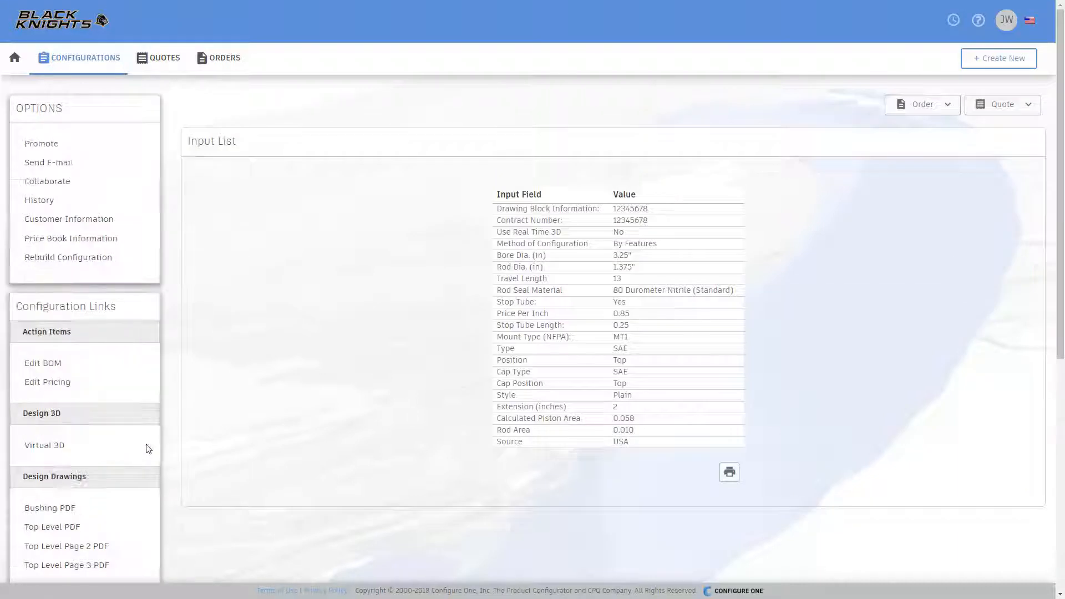
View the cylinder's Front Offset image and examine the exploded assembly in the Top Level Page 2 PDF drawing
{"action": "scroll", "coordinate": [97, 493], "scroll_direction": "down", "scroll_amount": 2}
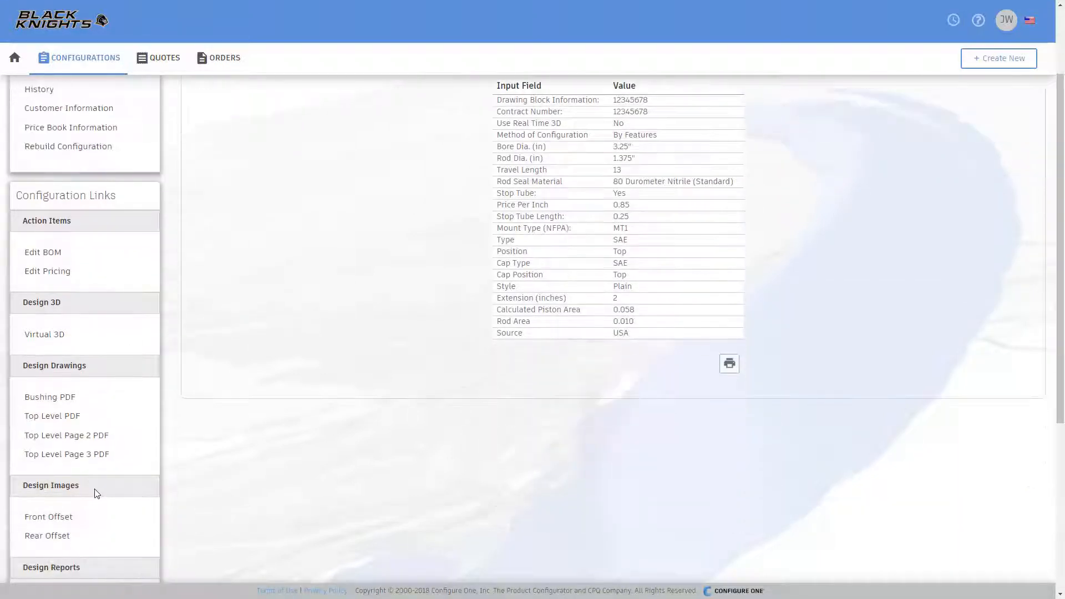
{"action": "left_click", "coordinate": [46, 516]}
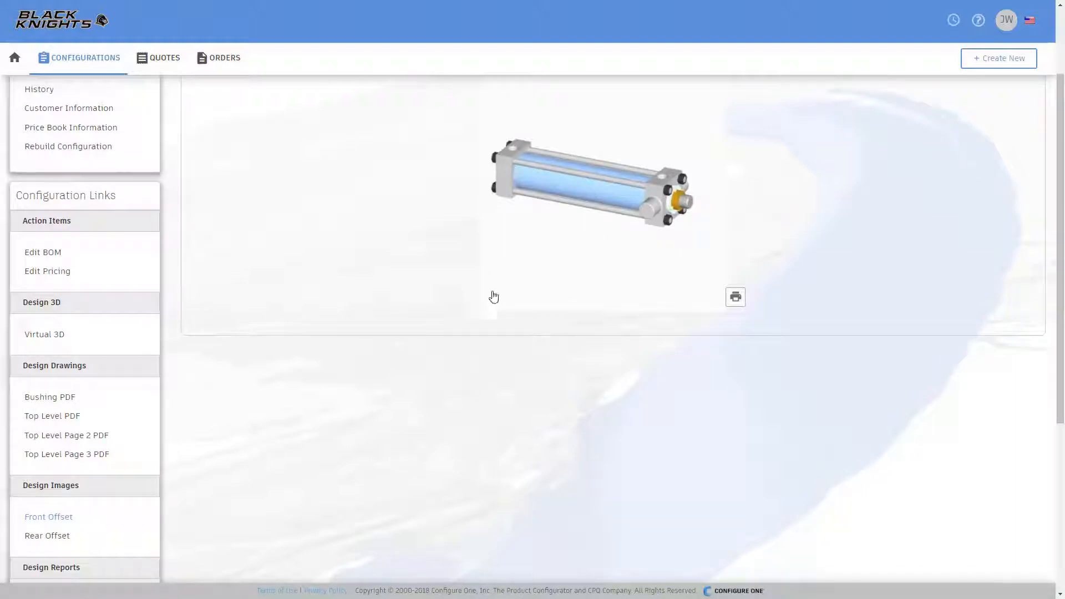
{"action": "left_click", "coordinate": [97, 435]}
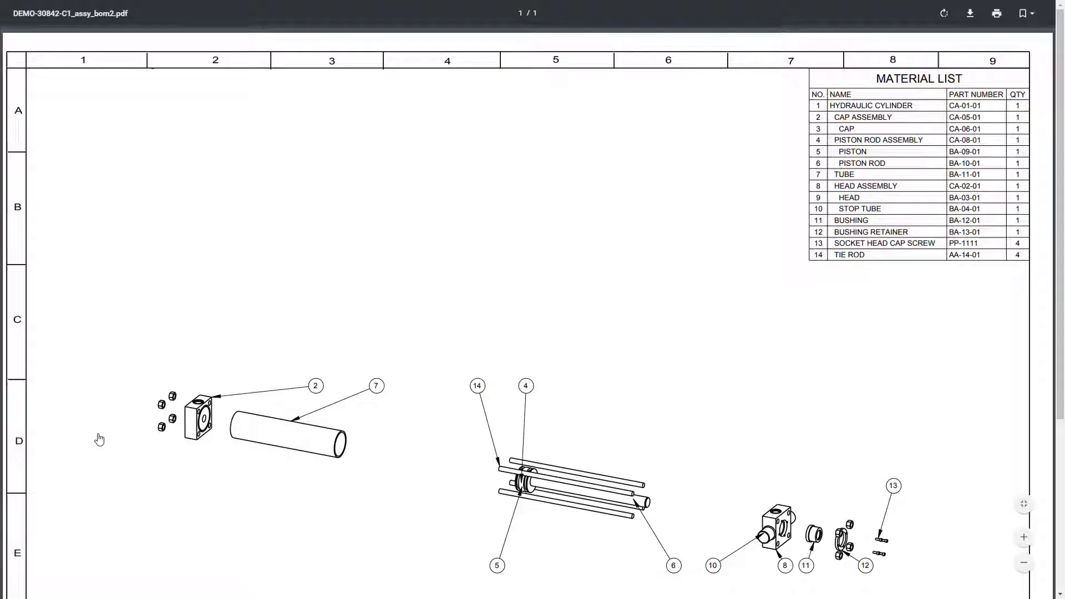
{"action": "scroll", "coordinate": [521, 382], "scroll_direction": "down", "scroll_amount": 2}
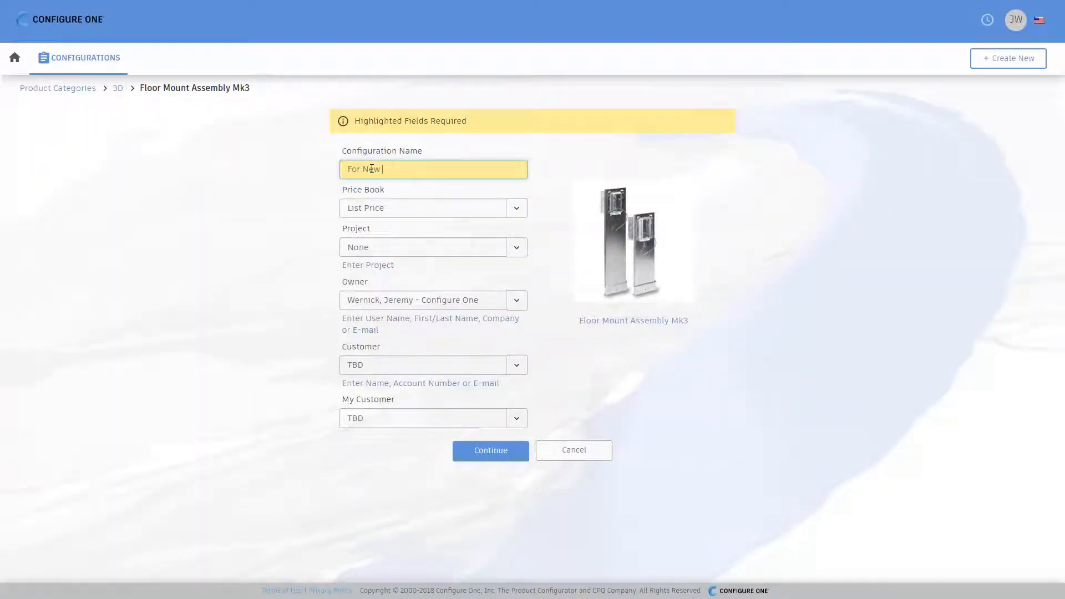
Start the Floor Mount Assembly Mk3 configuration, choose its two initial options and proceed to the box options
{"action": "left_click", "coordinate": [491, 450]}
{"action": "left_click", "coordinate": [749, 353]}
{"action": "left_click", "coordinate": [740, 431]}
{"action": "left_click", "coordinate": [696, 382]}
{"action": "left_click", "coordinate": [706, 433]}
{"action": "left_click", "coordinate": [963, 561]}
For Location 1, choose EMT (no integral clamp) and the 4" SQ, 2-1/8" deep, 1/2" & 3/4" EKO, ground bump box (52171 1/2 3/4 E)
{"action": "left_click", "coordinate": [554, 163]}
{"action": "left_click", "coordinate": [320, 224]}
{"action": "left_click", "coordinate": [318, 253]}
{"action": "left_click", "coordinate": [355, 250]}
{"action": "left_click", "coordinate": [342, 279]}
{"action": "left_click", "coordinate": [343, 279]}
{"action": "left_click", "coordinate": [325, 338]}
Set Location 1's ground wire to 10-1/2" #12 AWG Solid Wire and inspect it closely in the 3D preview
{"action": "left_click", "coordinate": [299, 308]}
{"action": "left_click", "coordinate": [299, 338]}
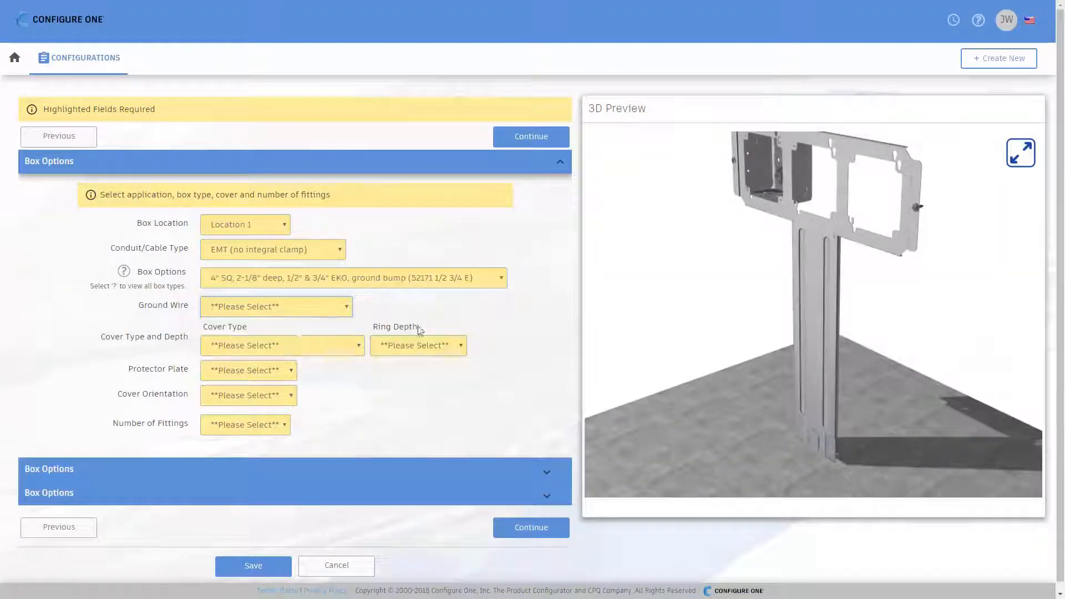
{"action": "scroll", "coordinate": [799, 311], "scroll_direction": "up", "scroll_amount": 5}
{"action": "left_click_drag", "start_coordinate": [765, 327], "coordinate": [802, 337]}
Give Location 1 a 4" Mud Ring-One Device cover with a 1/4" ring depth and choose its number of fittings
{"action": "left_click", "coordinate": [285, 346]}
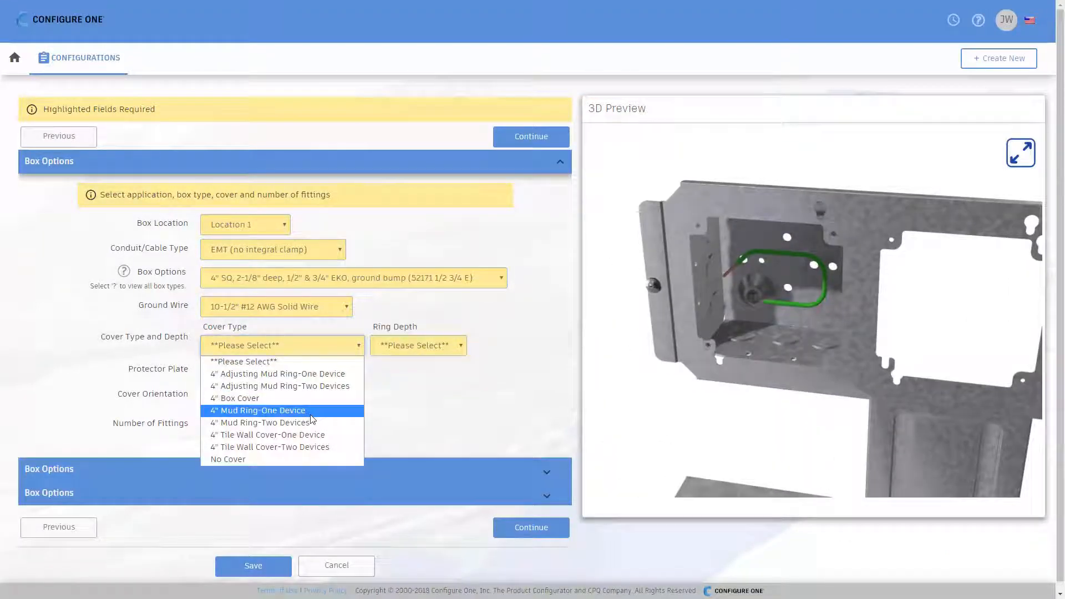
{"action": "left_click", "coordinate": [255, 409]}
{"action": "left_click", "coordinate": [405, 346]}
{"action": "left_click", "coordinate": [409, 392]}
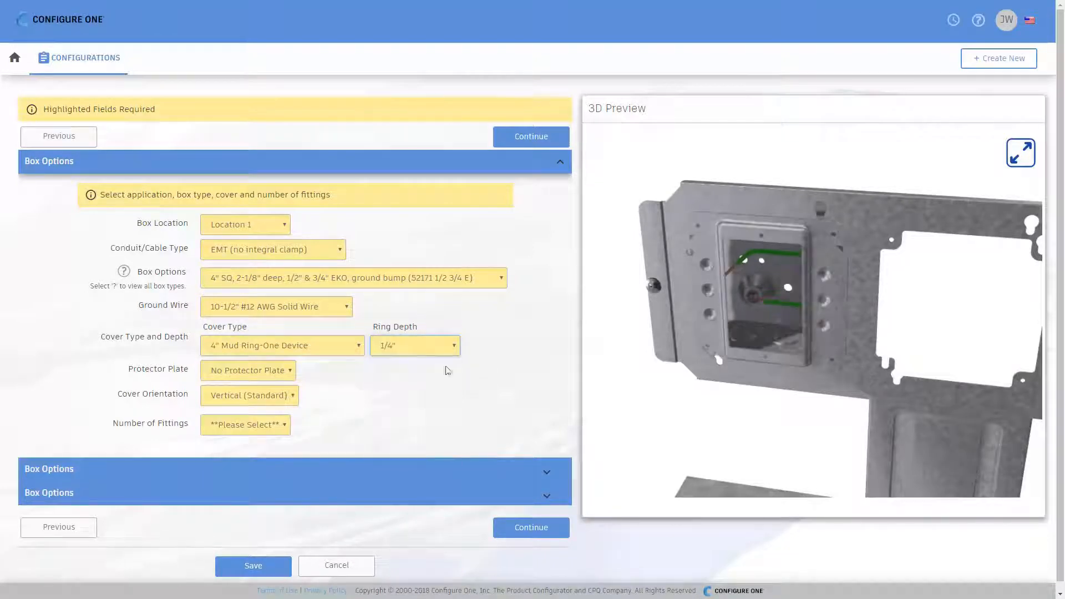
{"action": "left_click", "coordinate": [271, 426]}
{"action": "left_click", "coordinate": [245, 504]}
{"action": "left_click", "coordinate": [551, 164]}
For Location 2, choose Armored/Metal Clad Cable and the 4" SQ, 2-1/8" deep, 1/2" & 3/4" EKO, ACC box (52171 X)
{"action": "left_click_drag", "start_coordinate": [934, 312], "coordinate": [801, 289]}
{"action": "left_click", "coordinate": [551, 189]}
{"action": "left_click", "coordinate": [312, 250]}
{"action": "left_click", "coordinate": [314, 290]}
{"action": "left_click", "coordinate": [344, 273]}
{"action": "left_click", "coordinate": [300, 309]}
Set Location 2's ground wire to 10-1/2" #12 AWG Solid Wire and its cover type to No Cover
{"action": "left_click", "coordinate": [294, 330]}
{"action": "left_click", "coordinate": [277, 359]}
{"action": "left_click", "coordinate": [345, 370]}
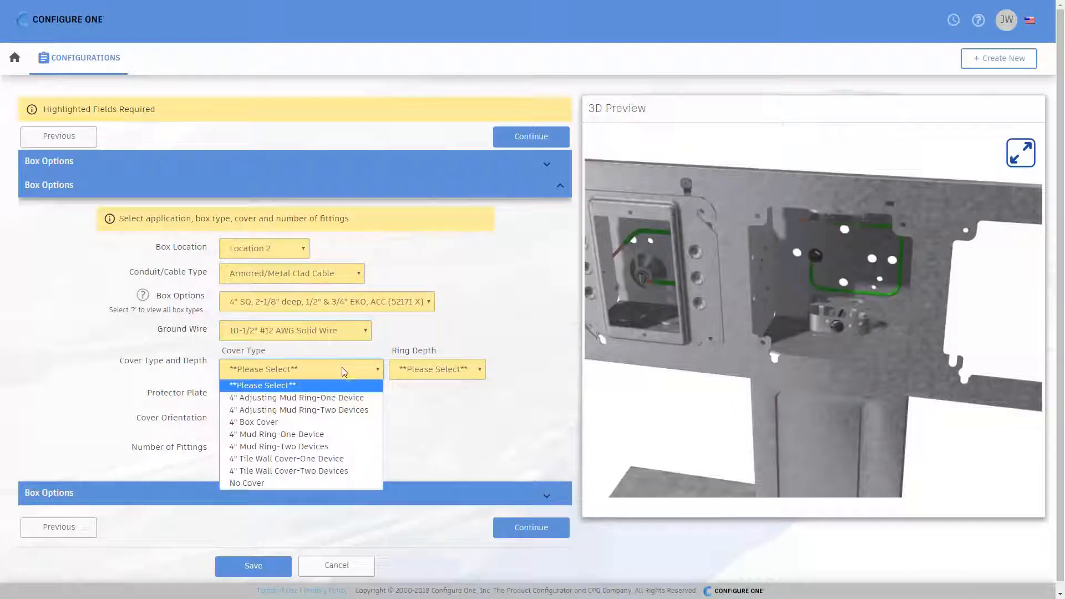
{"action": "left_click", "coordinate": [345, 483]}
{"action": "left_click", "coordinate": [559, 187]}
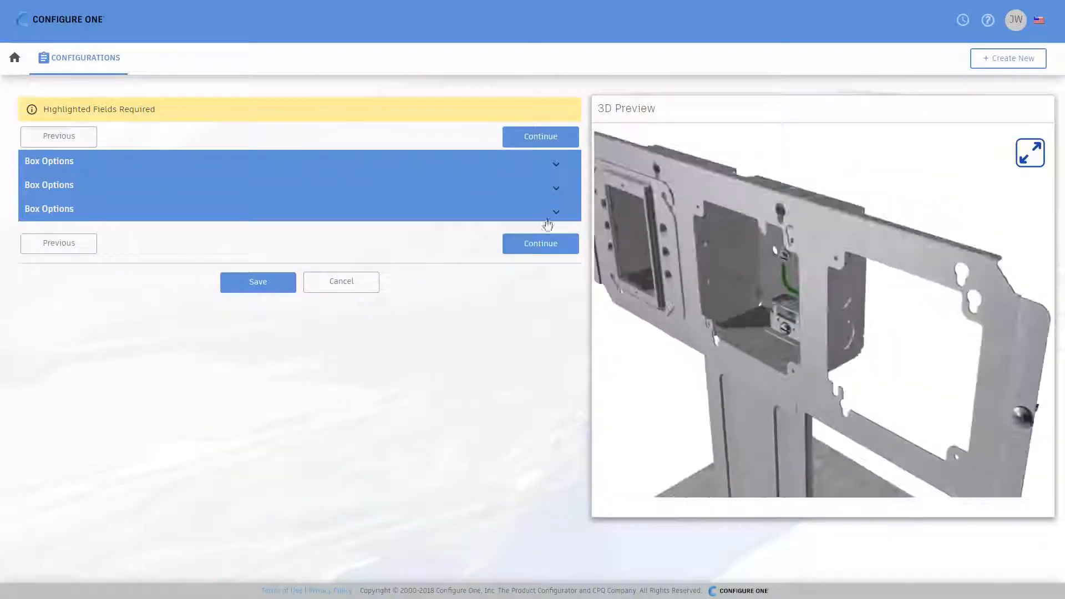
For Location 3, choose EMT (no integral clamp) and the 4-11/16" SQ, 2-1/8" deep, 1" & 3/4" KO, ground bump box (72171 1)
{"action": "left_click", "coordinate": [556, 212]}
{"action": "left_click", "coordinate": [299, 274]}
{"action": "left_click", "coordinate": [288, 324]}
{"action": "left_click", "coordinate": [327, 296]}
{"action": "left_click", "coordinate": [294, 323]}
{"action": "left_click", "coordinate": [353, 325]}
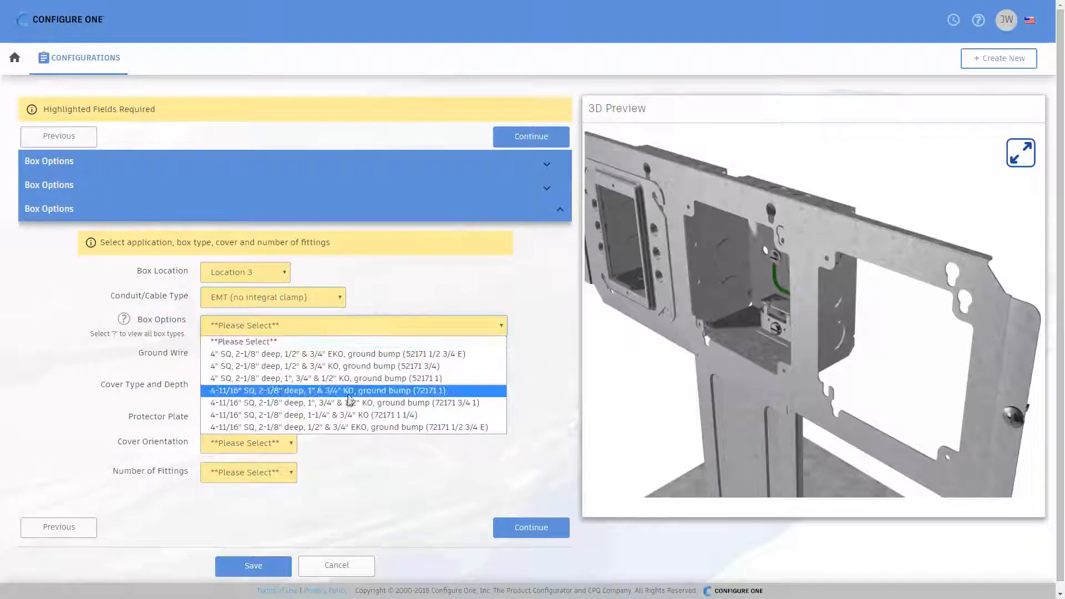
{"action": "left_click", "coordinate": [350, 403]}
Set Location 3 to No Ground Wire and a 4-11/16" Tile Wall Cover-One Device with a 1-1/4" ring depth
{"action": "left_click", "coordinate": [300, 354]}
{"action": "left_click", "coordinate": [249, 408]}
{"action": "left_click", "coordinate": [310, 393]}
{"action": "left_click", "coordinate": [319, 458]}
{"action": "left_click", "coordinate": [416, 394]}
{"action": "left_click", "coordinate": [438, 446]}
Set Location 3's cover orientation to Horizontal and its number of fittings to None, and inspect the assembly in the enlarged 3D preview
{"action": "left_click", "coordinate": [247, 472]}
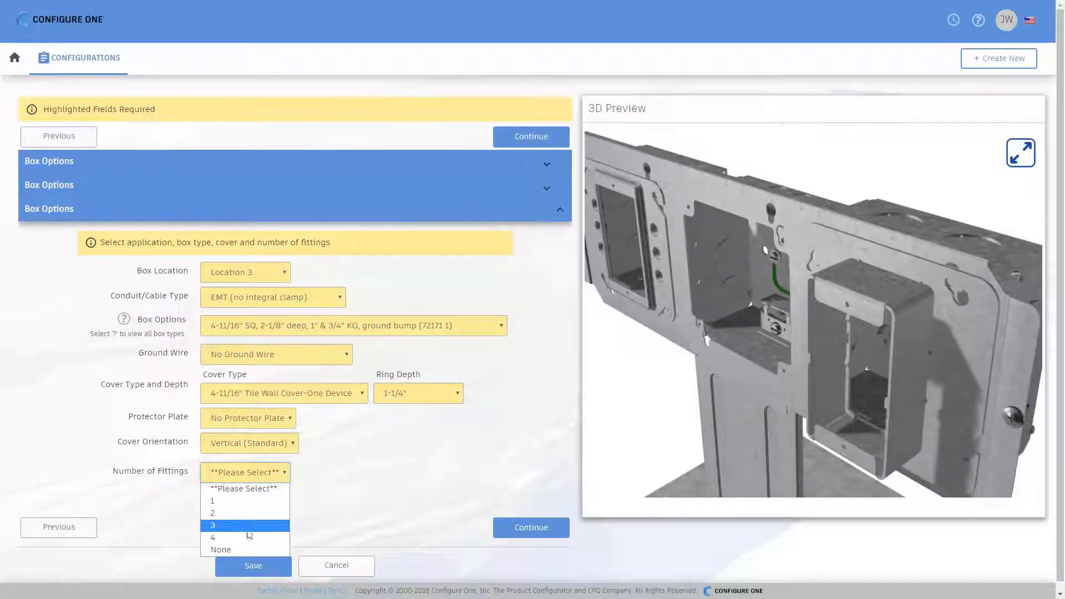
{"action": "left_click", "coordinate": [260, 444]}
{"action": "left_click", "coordinate": [261, 483]}
{"action": "left_click", "coordinate": [268, 472]}
{"action": "left_click", "coordinate": [262, 549]}
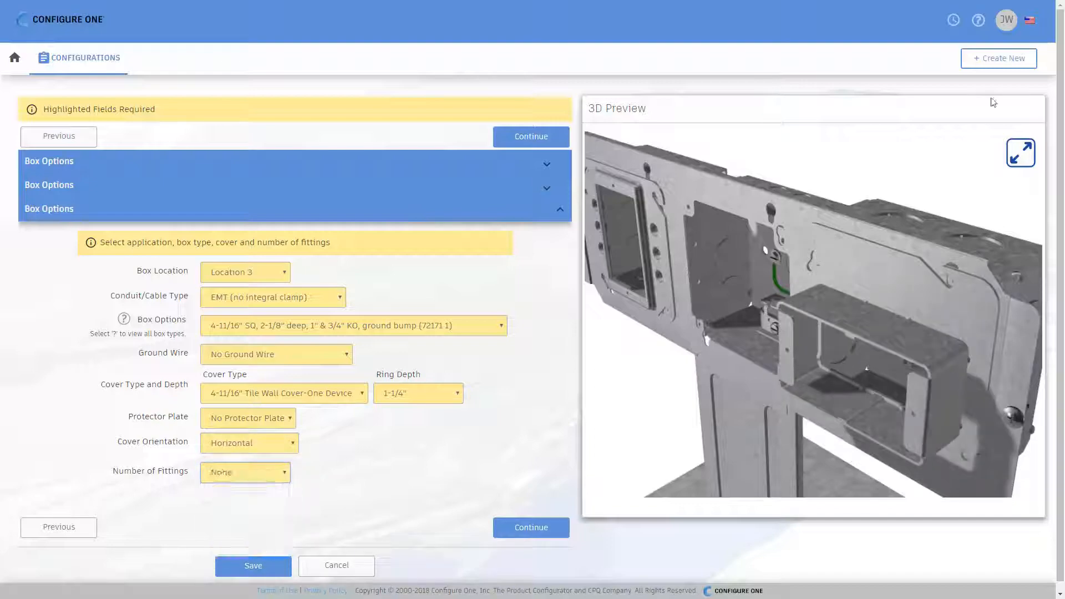
{"action": "left_click", "coordinate": [1021, 152]}
{"action": "left_click_drag", "start_coordinate": [699, 284], "coordinate": [751, 287]}
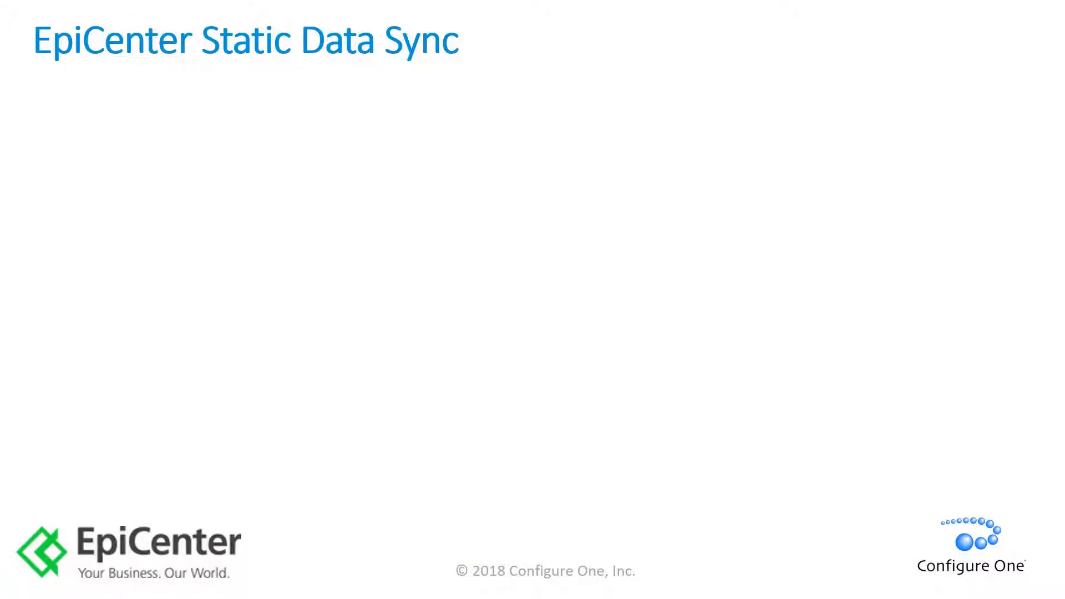
{"action": "key", "text": "Right"}
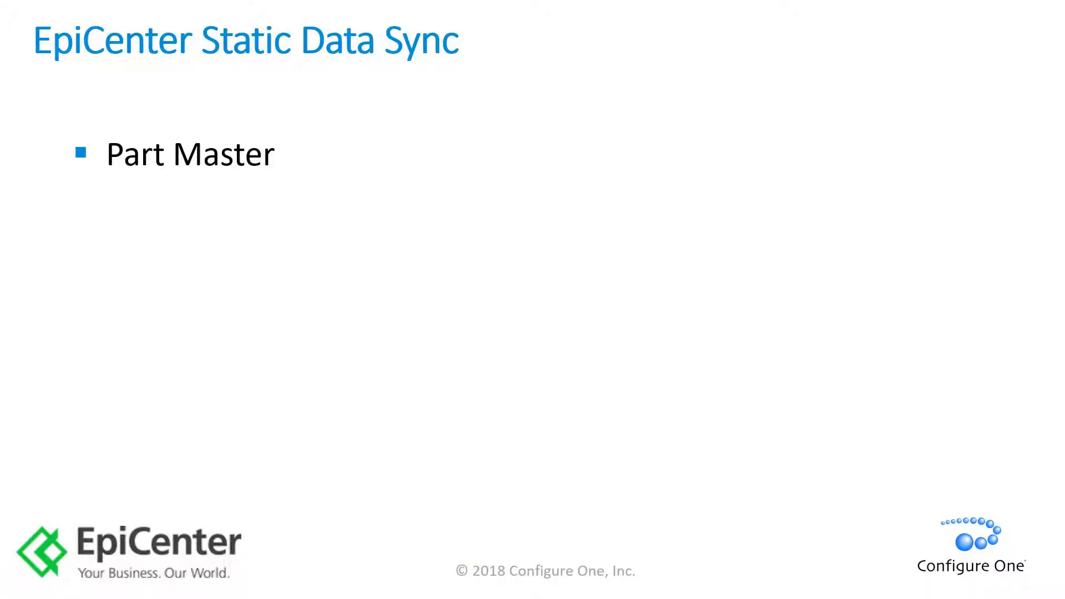
{"action": "key", "text": "Right"}
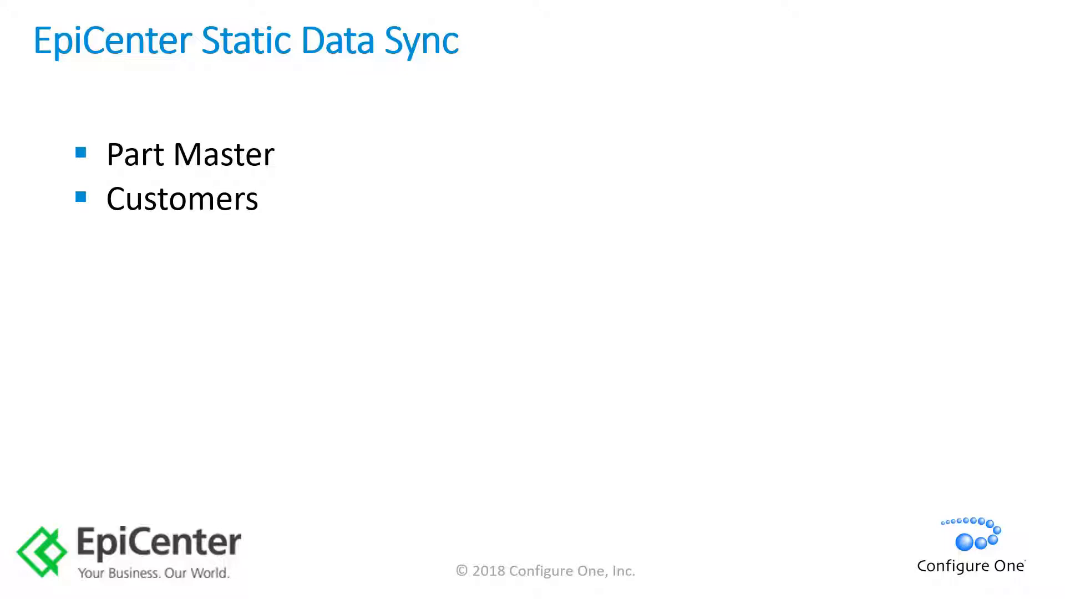